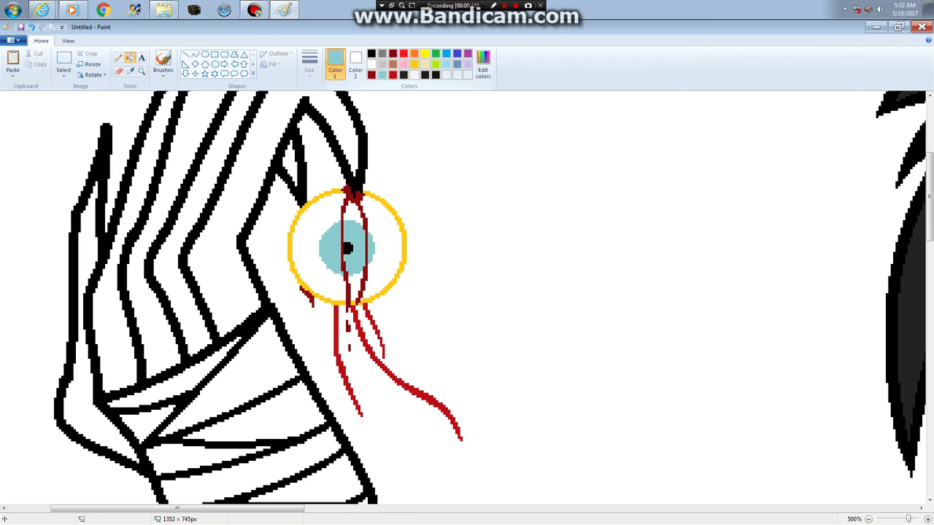
Try matching Color 2 to the iris's light blue and copying the whole picture
left_click(483, 65)
left_click(377, 344)
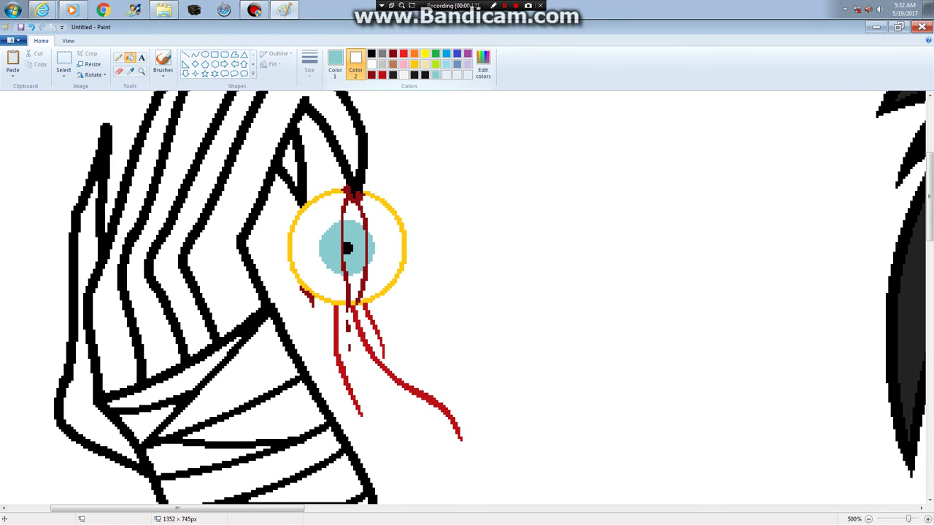
left_click(64, 77)
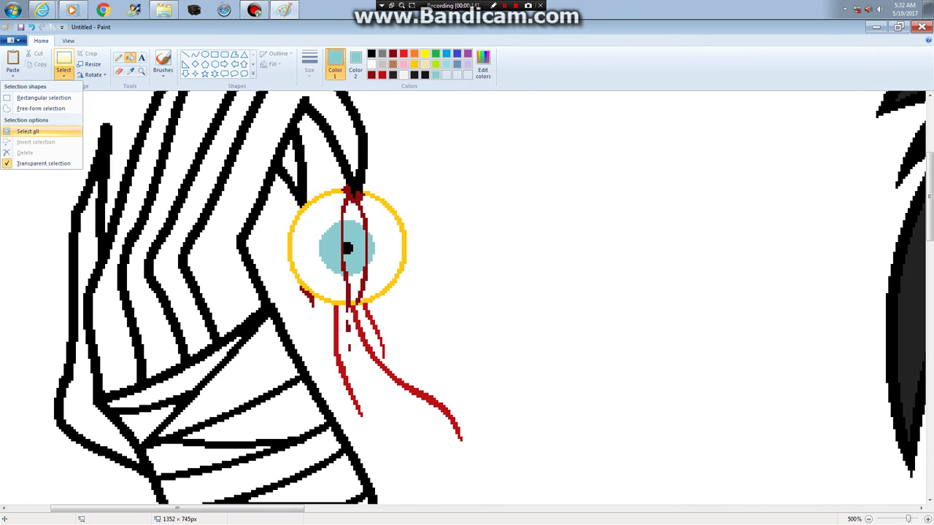
left_click(30, 132)
right_click(60, 131)
left_click(80, 147)
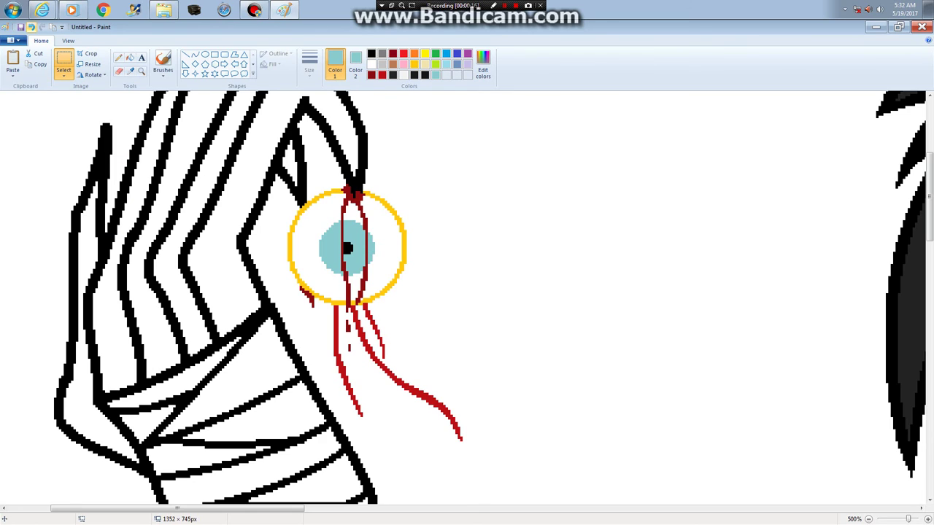
Set Color 2 to orange and fill all sections of the held eyeball's iris with it
left_click(130, 57)
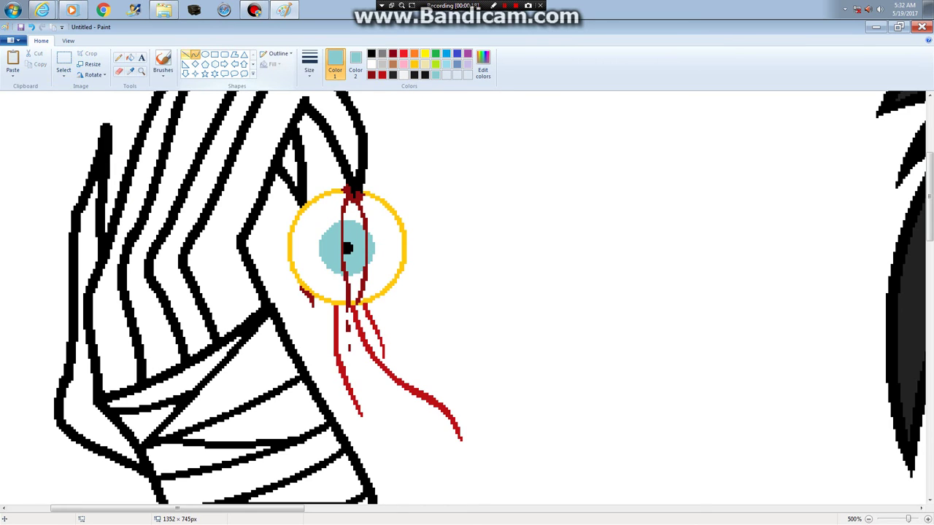
left_click(355, 62)
left_click(414, 53)
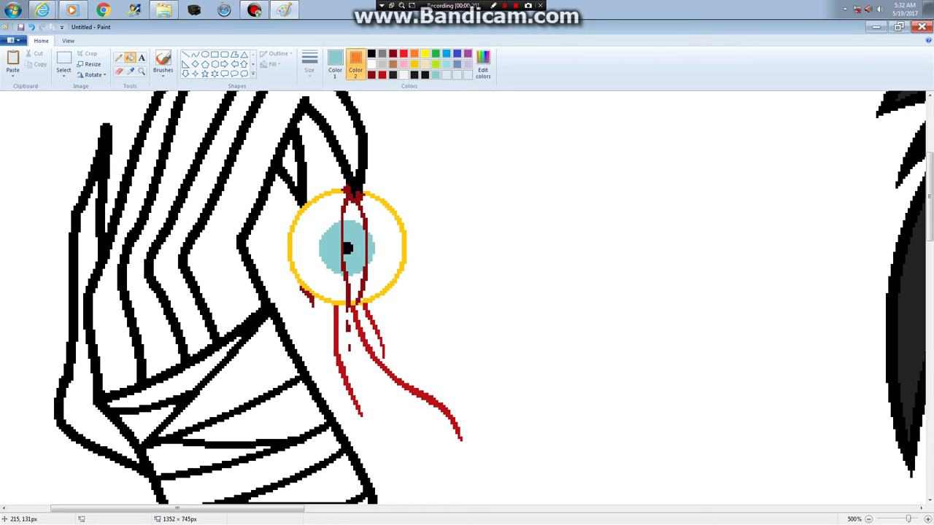
right_click(356, 235)
right_click(371, 248)
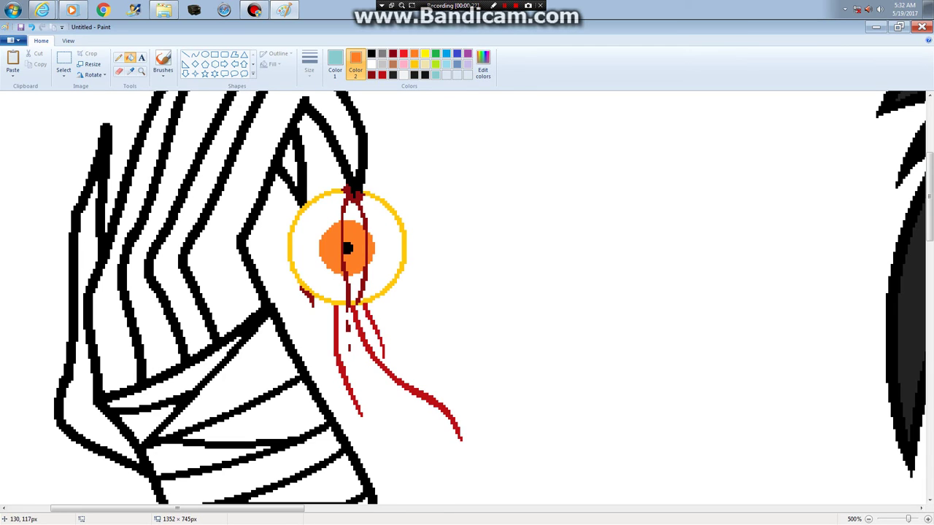
right_click(329, 248)
Copy the whole picture with the orange iris to the clipboard
left_click(64, 76)
left_click(28, 132)
right_click(67, 132)
left_click(87, 150)
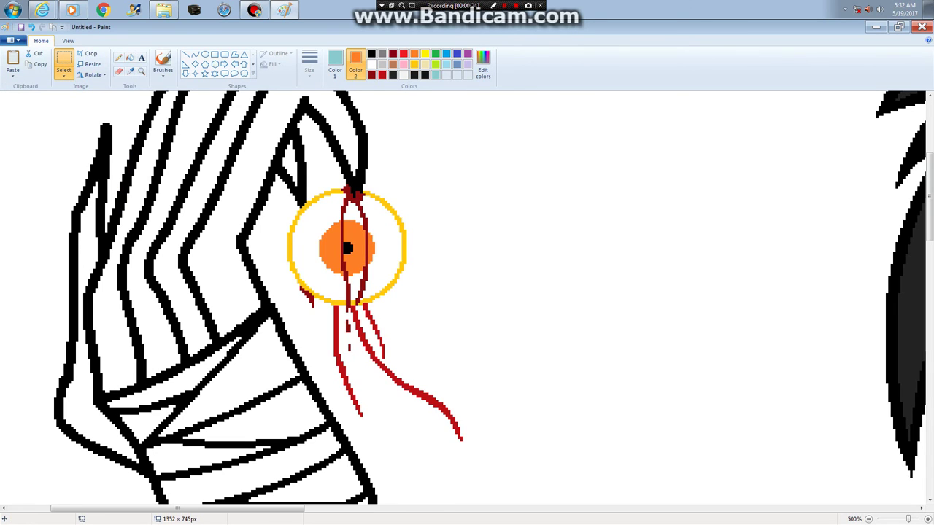
Undo the orange fills on the iris
key("ctrl+z")
key("ctrl+z")
key("ctrl+z")
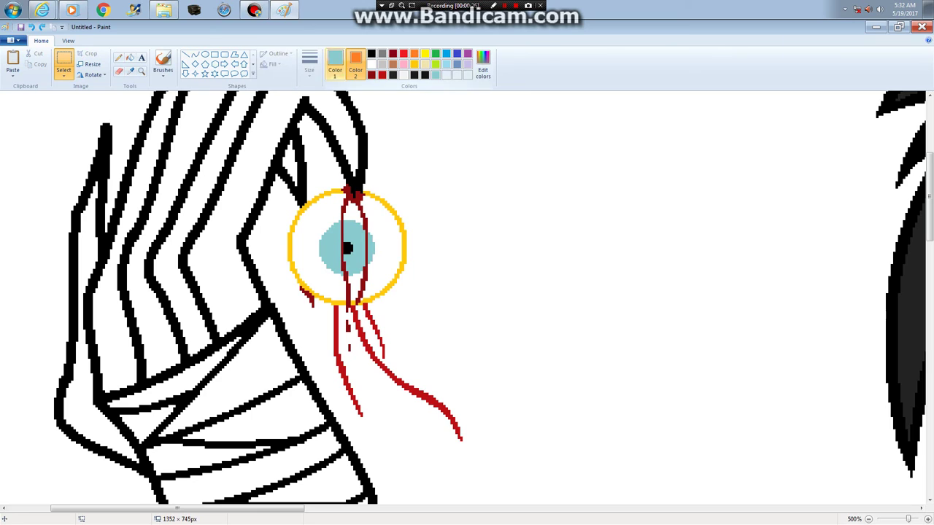
Darken Color 1 to teal (red 67, green 159, blue 167) and choose the Crayon brush at a small size
left_click(483, 66)
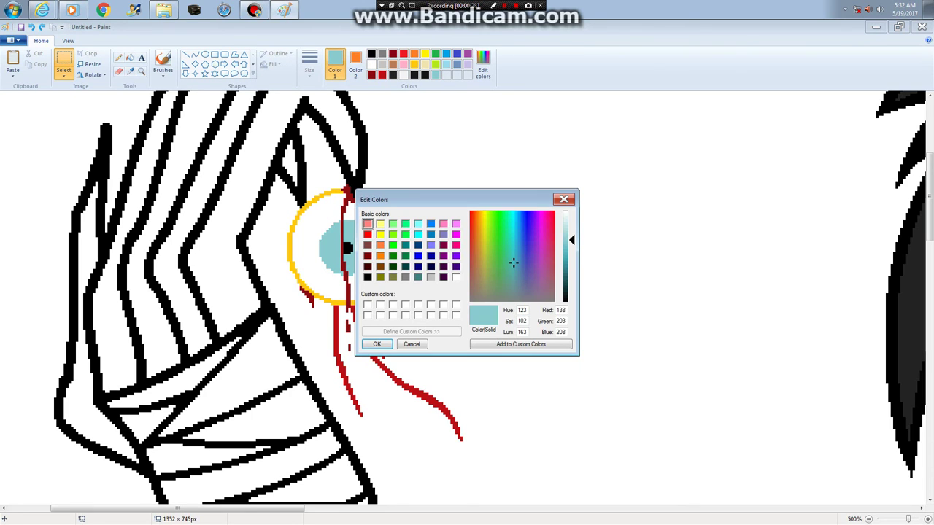
left_click_drag(566, 241, 566, 258)
left_click(376, 343)
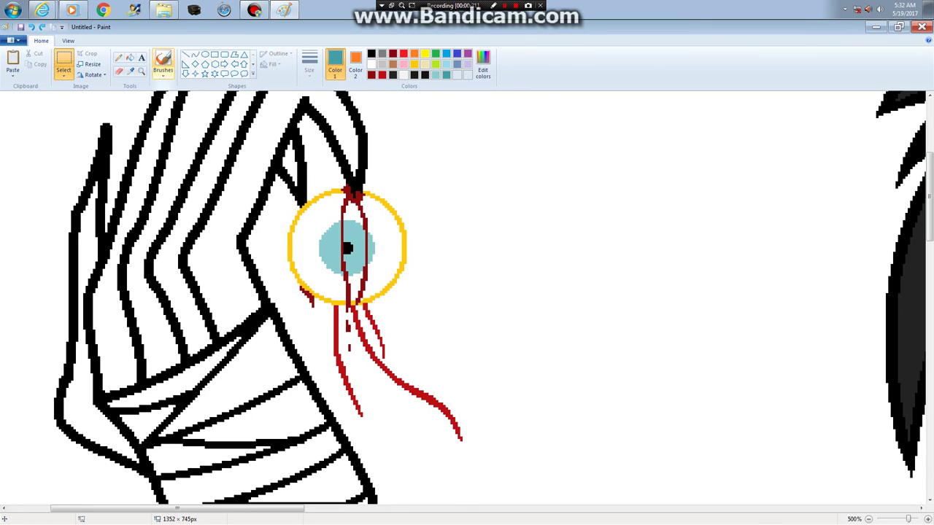
left_click(162, 60)
left_click(163, 73)
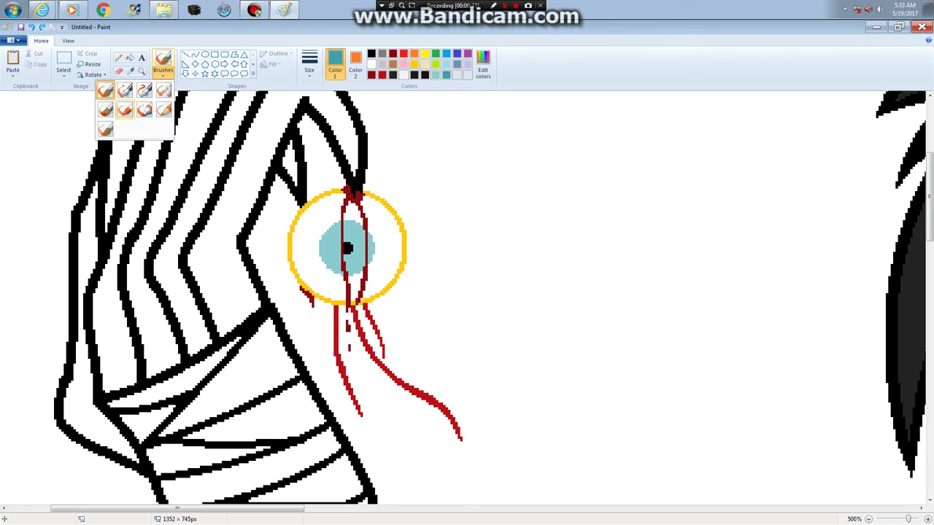
left_click(124, 109)
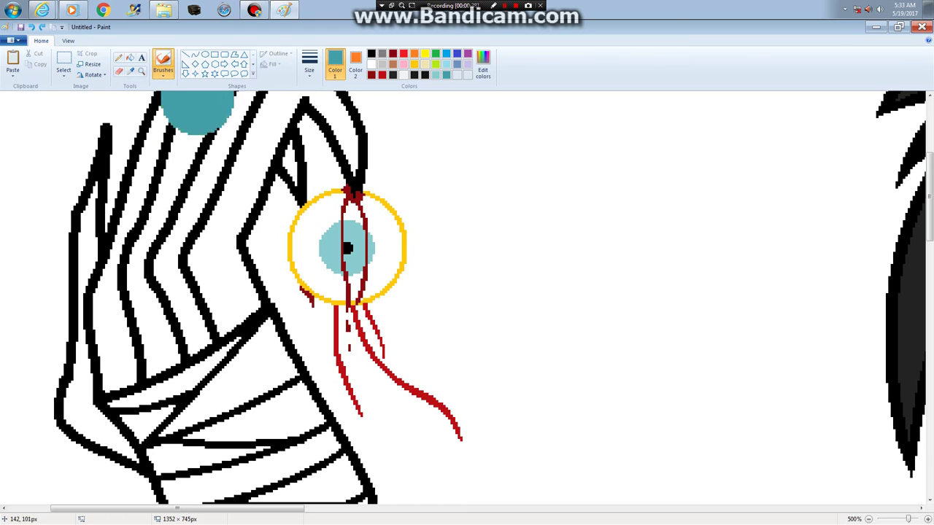
left_click(309, 65)
left_click(287, 117)
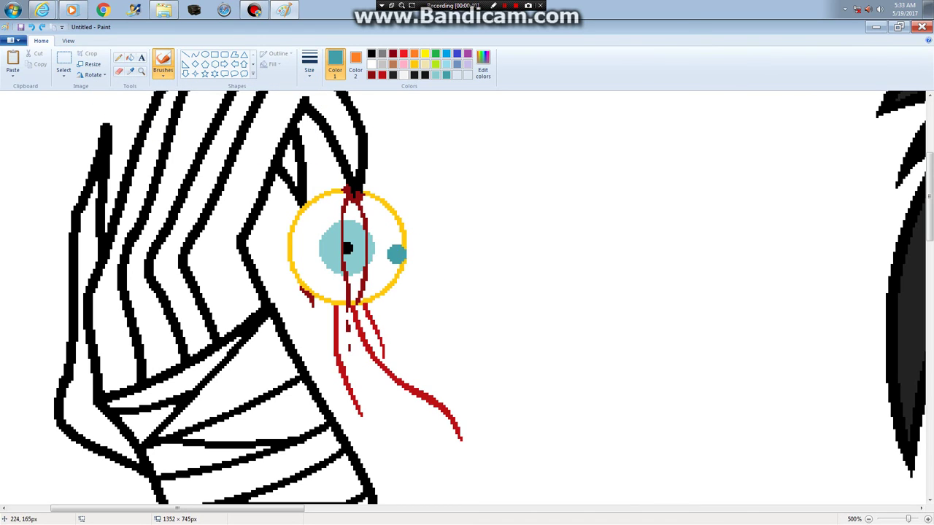
key("ctrl+minus")
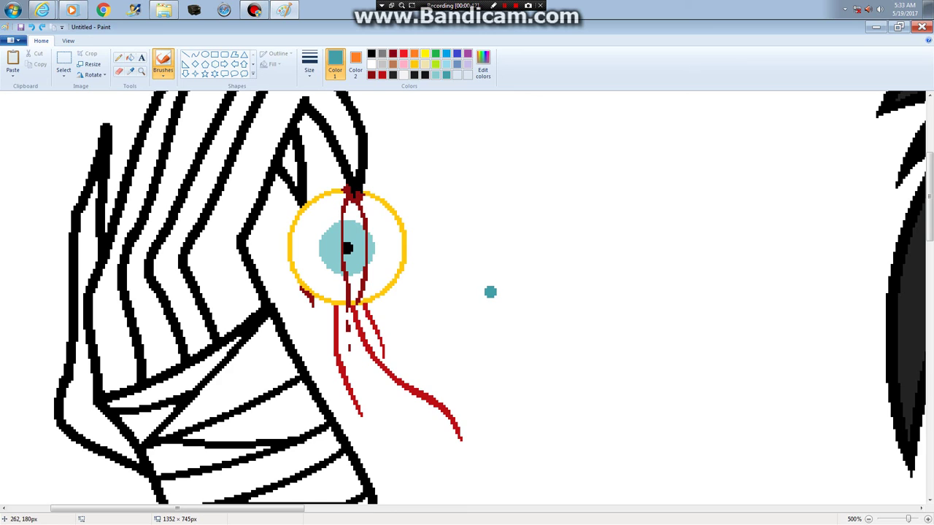
Shade a dark teal ring around the outer edge of the held eyeball's iris
key("ctrl+Page_Up")
key("ctrl+Page_Up")
key("ctrl+Page_Up")
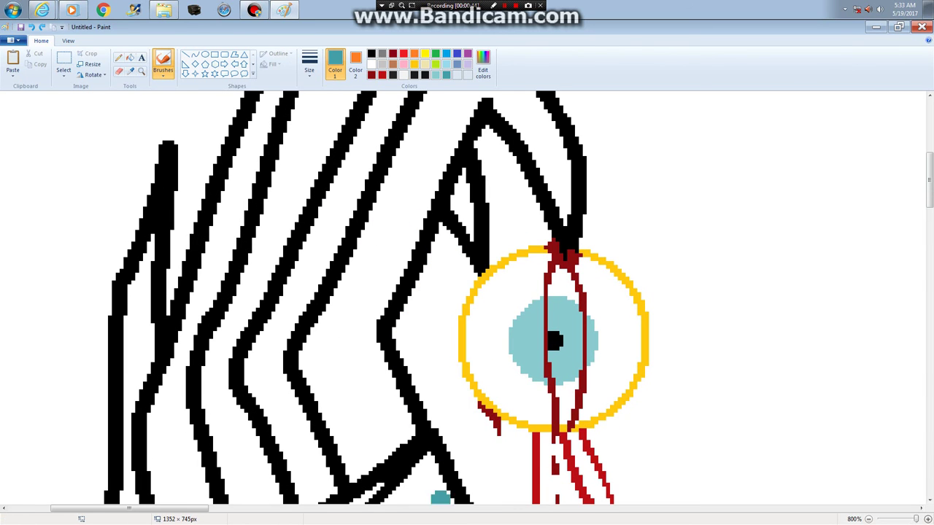
scroll(467, 292, "right", 3)
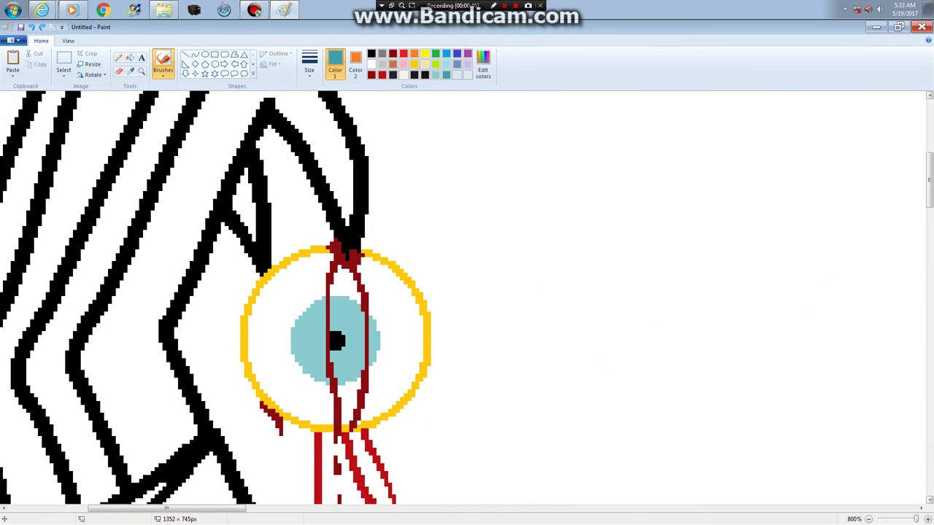
scroll(375, 246, "down", 2)
mouse_move(339, 216)
left_mouse_down()
mouse_move(316, 226)
mouse_move(303, 242)
mouse_move(293, 270)
mouse_move(301, 293)
mouse_move(363, 301)
mouse_move(374, 265)
mouse_move(367, 238)
mouse_move(340, 219)
mouse_move(316, 225)
mouse_move(292, 257)
mouse_move(310, 288)
mouse_move(343, 303)
mouse_move(369, 288)
mouse_move(374, 243)
mouse_move(343, 223)
mouse_move(367, 230)
mouse_move(376, 277)
left_mouse_up()
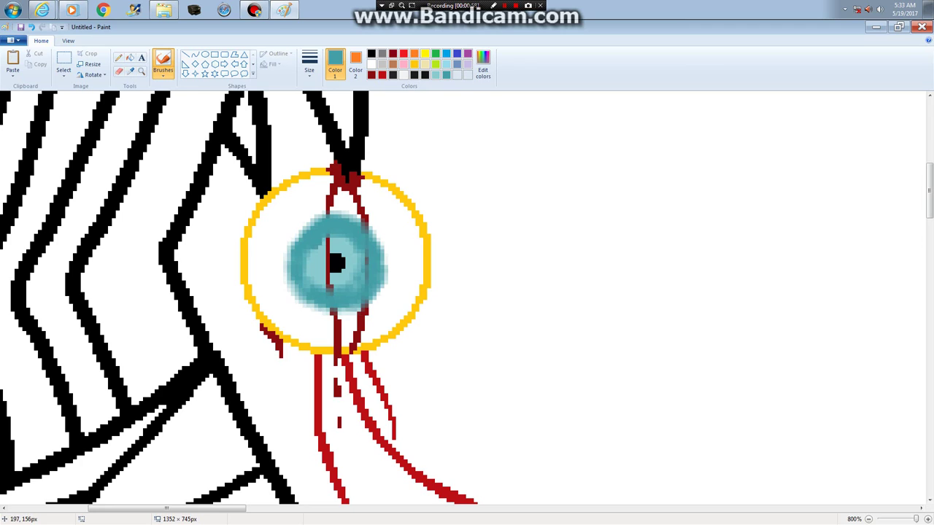
Lighten Color 1 to a slightly brighter teal and blend it into the inner iris around the pupil
left_click(482, 64)
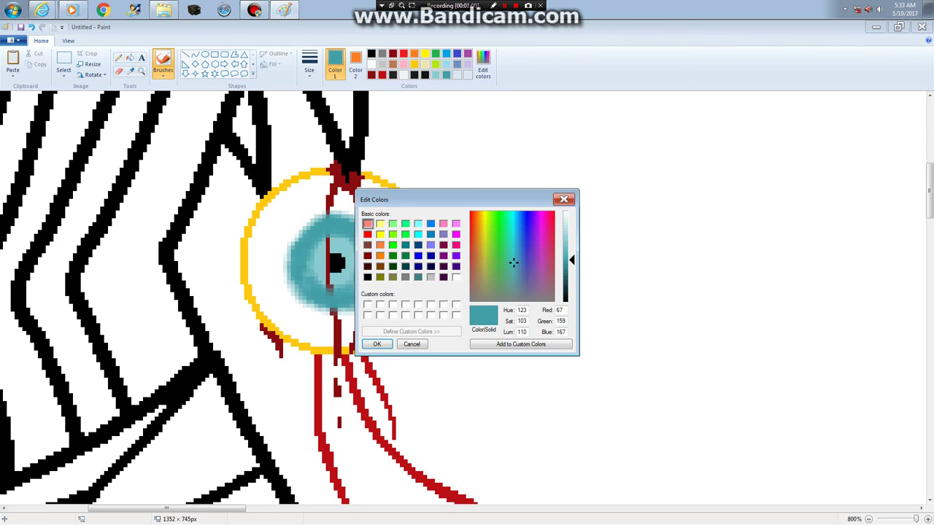
left_click(565, 254)
left_click(377, 344)
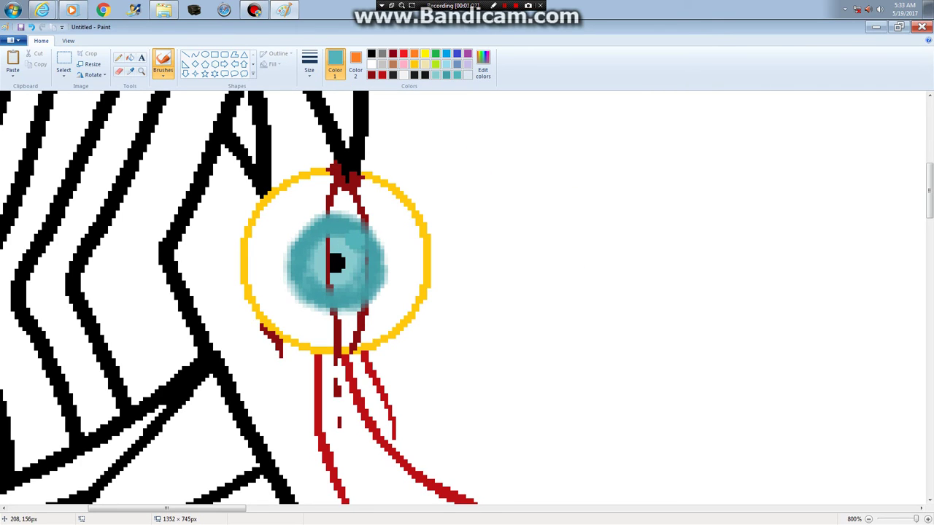
mouse_move(321, 280)
left_mouse_down()
mouse_move(350, 271)
mouse_move(352, 245)
mouse_move(339, 286)
mouse_move(359, 243)
mouse_move(350, 241)
mouse_move(351, 275)
mouse_move(322, 283)
mouse_move(314, 263)
mouse_move(318, 245)
mouse_move(339, 232)
left_mouse_up()
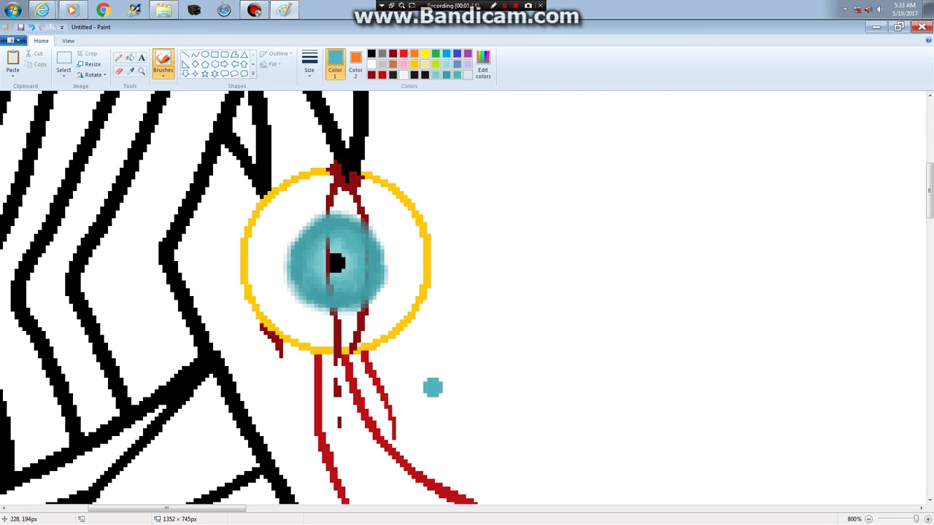
Try pasting the copied picture over the canvas to mask the shading outside the iris, and undo the paste
left_click_drag(914, 519, 887, 519)
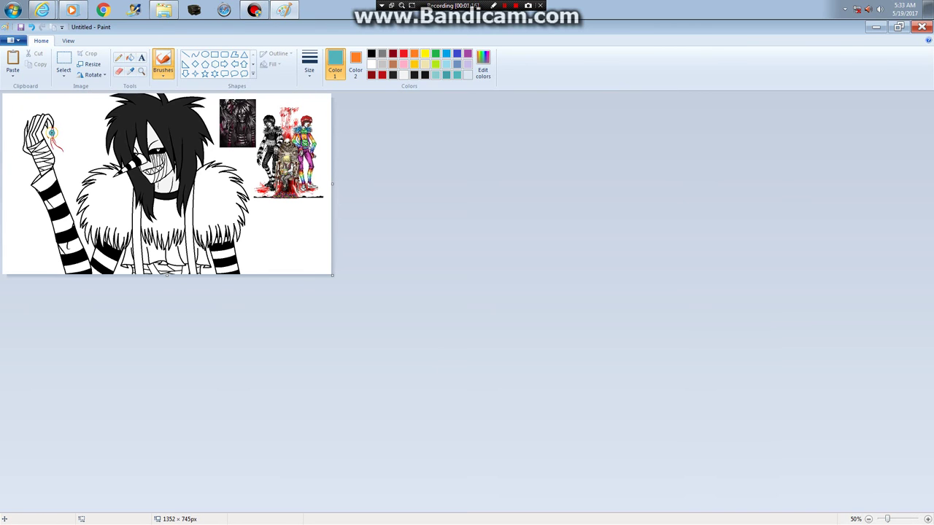
key("ctrl+a")
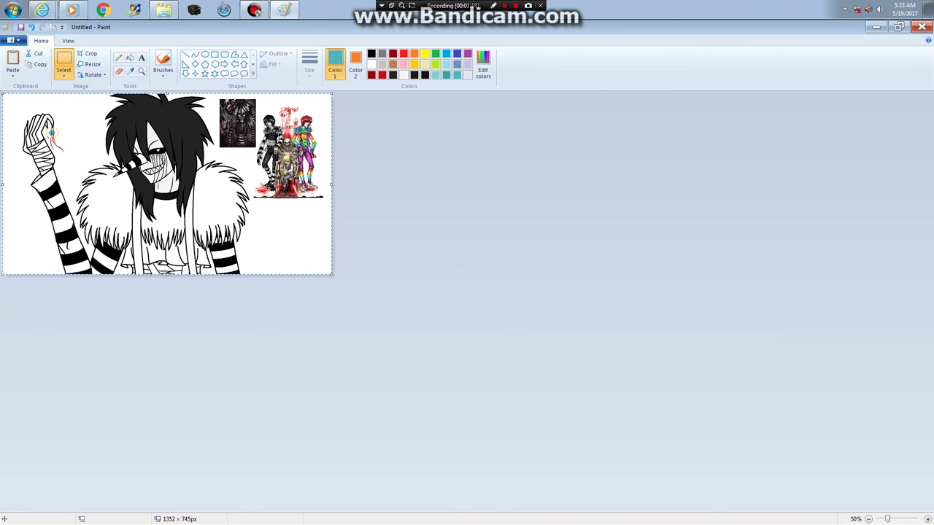
key("ctrl+Page_Up")
key("ctrl+Page_Up")
key("ctrl+Page_Up")
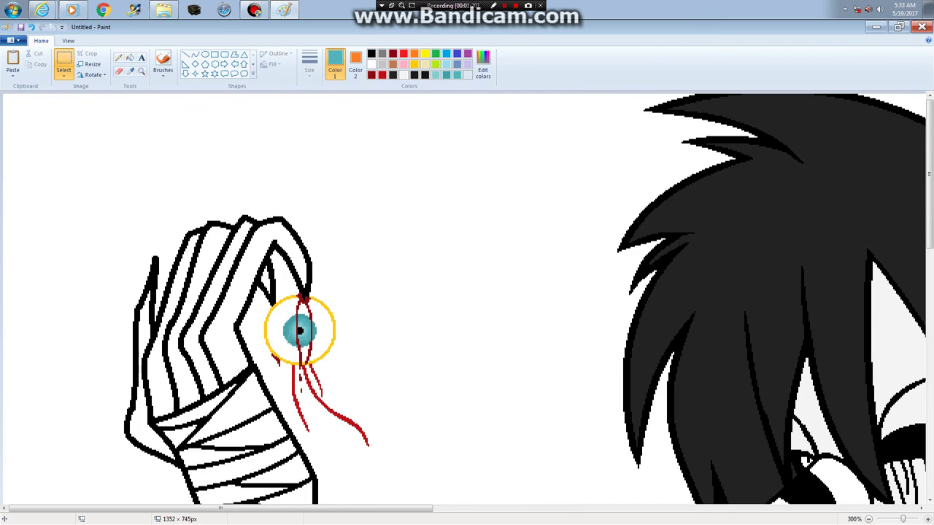
key("ctrl+Page_Up")
left_click(31, 27)
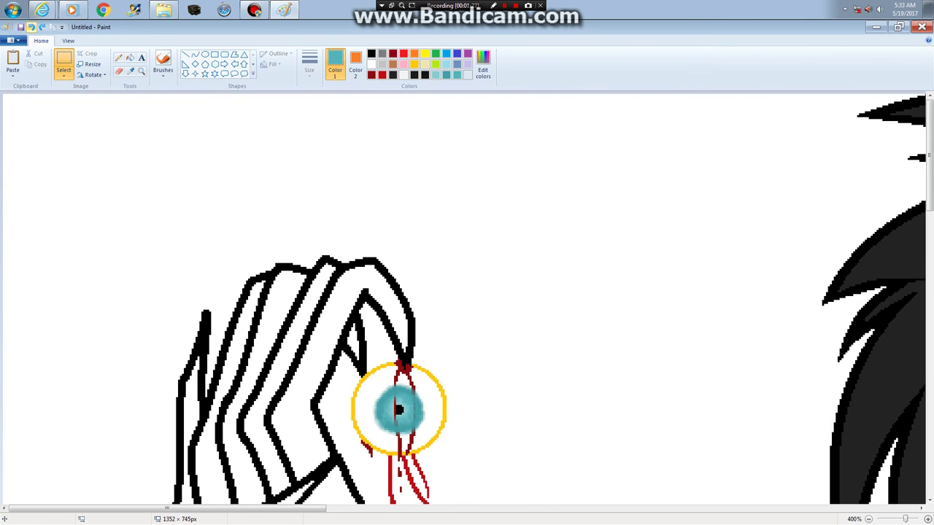
Paste the copied picture over the canvas so its outlines mask the shading outside the iris, and deselect it
left_click(163, 62)
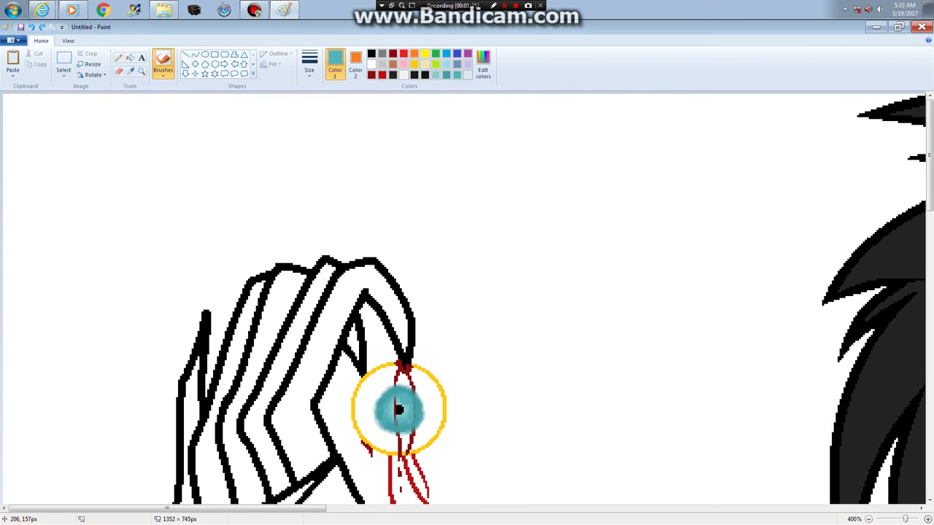
key("ctrl+Page_Down")
key("ctrl+Page_Down")
key("ctrl+Page_Down")
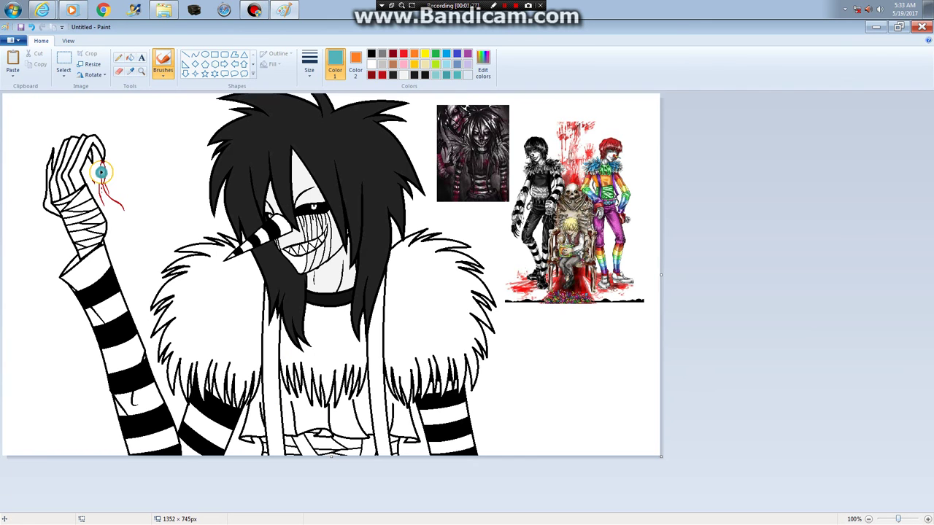
key("ctrl+a")
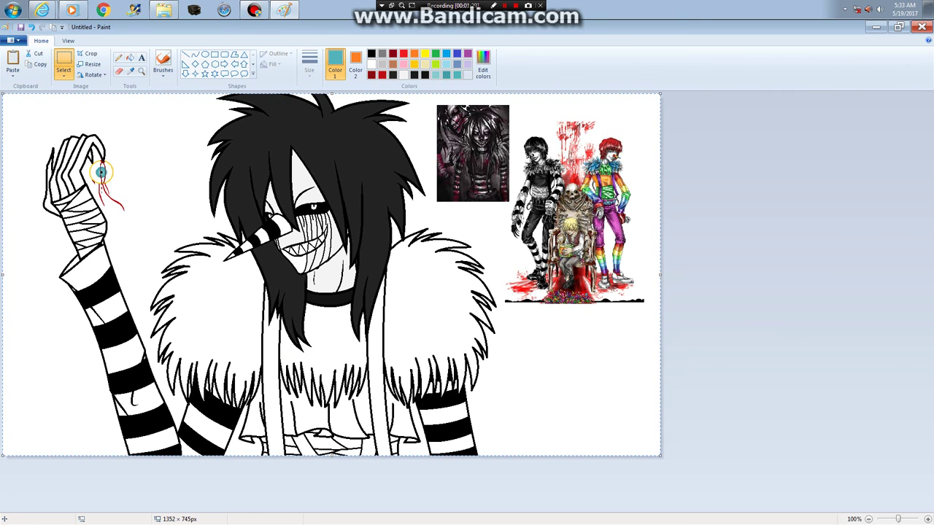
key("Escape")
Inspect the held eyeball's finished iris shading and the surrounding outlines up close
key("ctrl+Page_Up")
key("ctrl+Page_Up")
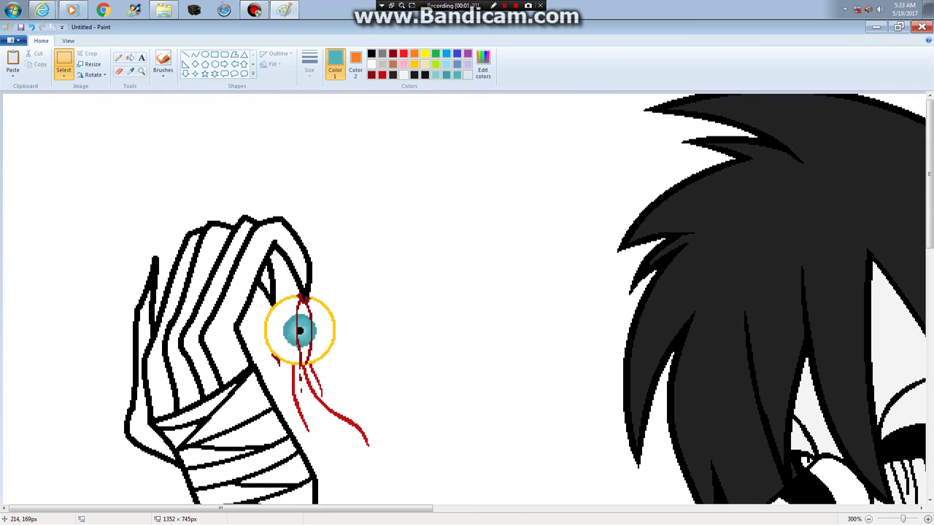
scroll(928, 219, "down", 3)
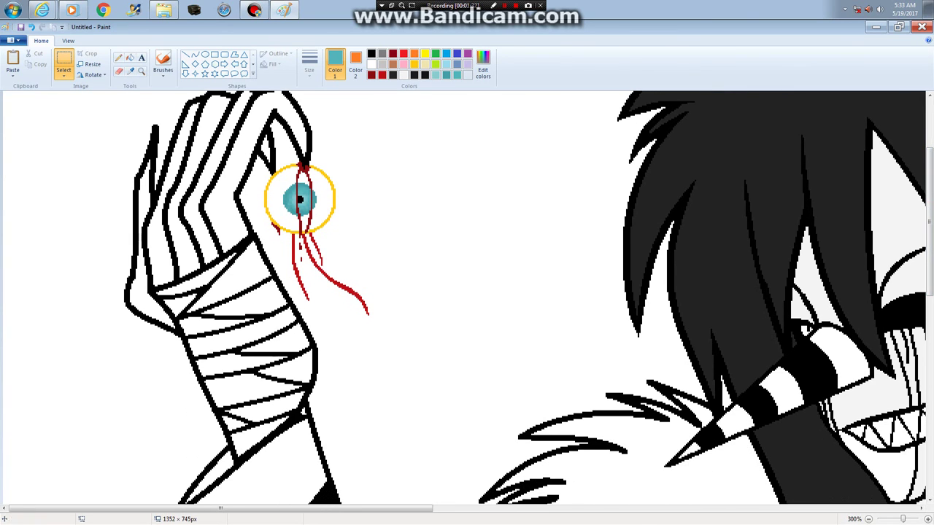
key("ctrl+Page_Down")
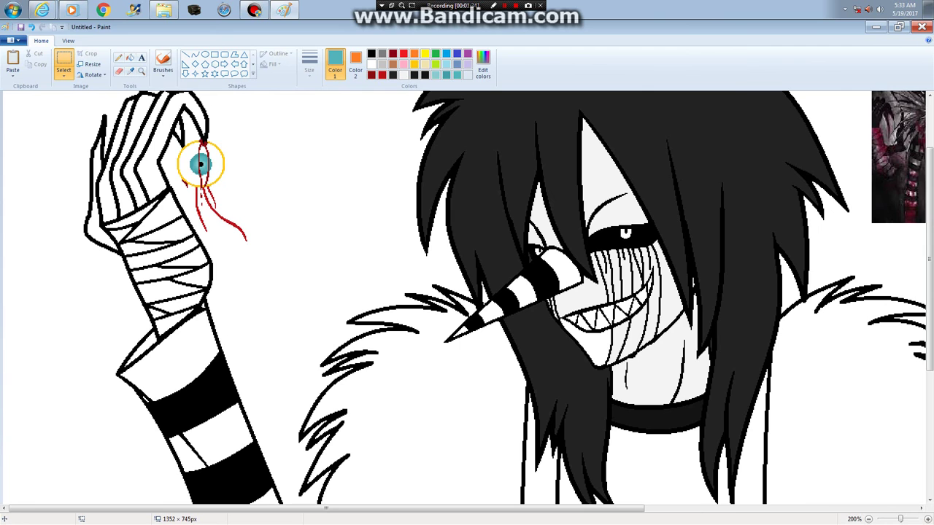
key("ctrl+Page_Up")
key("ctrl+Page_Up")
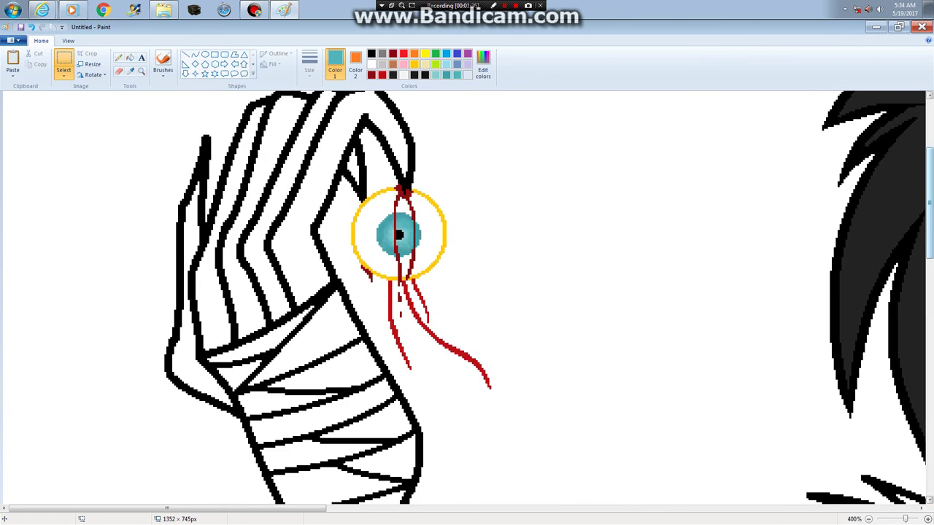
Taper the inner tip of the left shoulder's fur stroke nearest the striped nose, using the Curve tool in white
scroll(467, 292, "down", 5)
left_click_drag(166, 509, 341, 509)
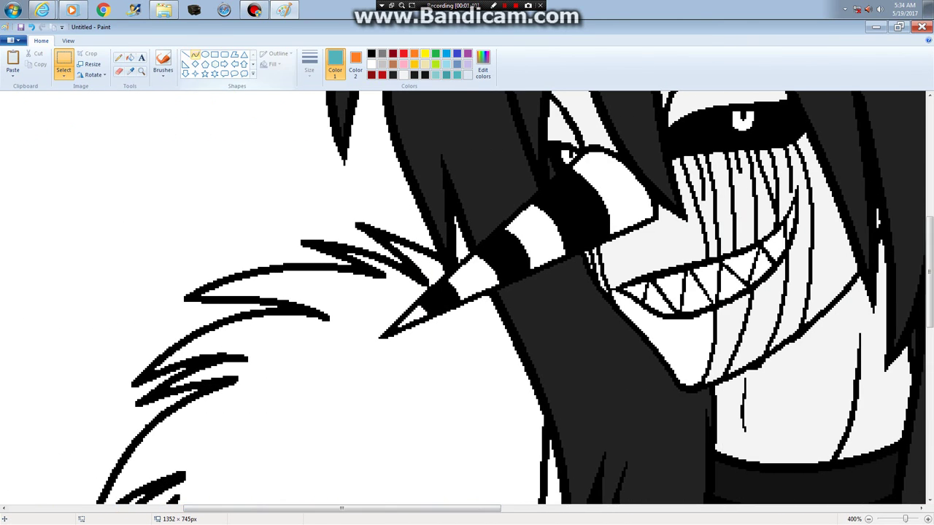
left_click(131, 71)
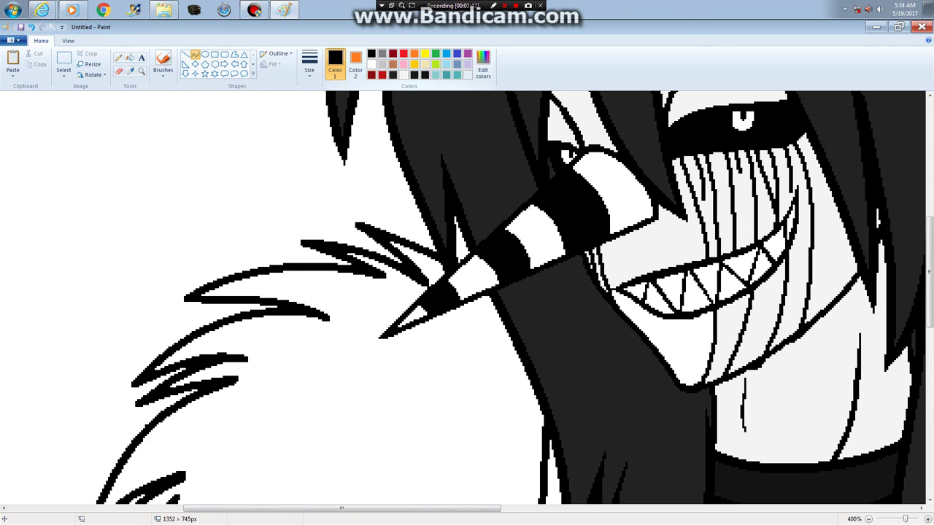
left_click(194, 55)
left_click(309, 64)
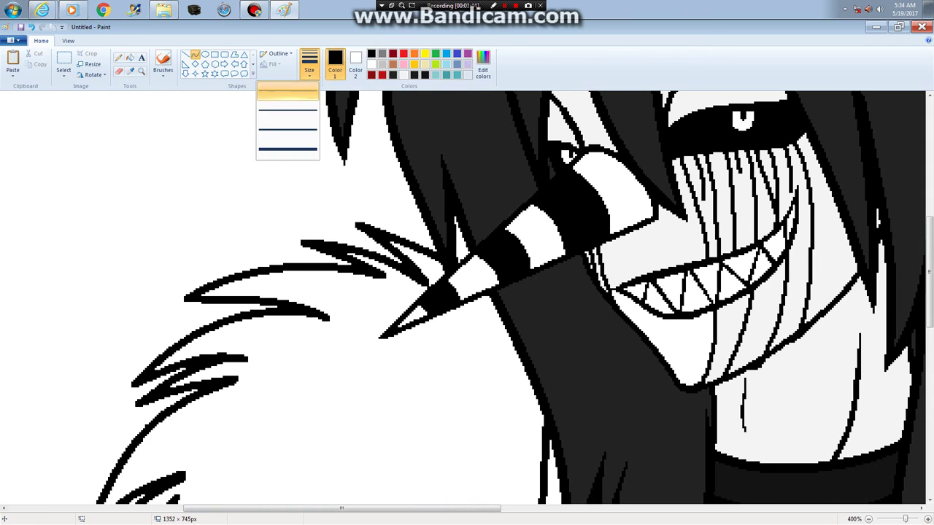
left_click(289, 102)
left_click(371, 65)
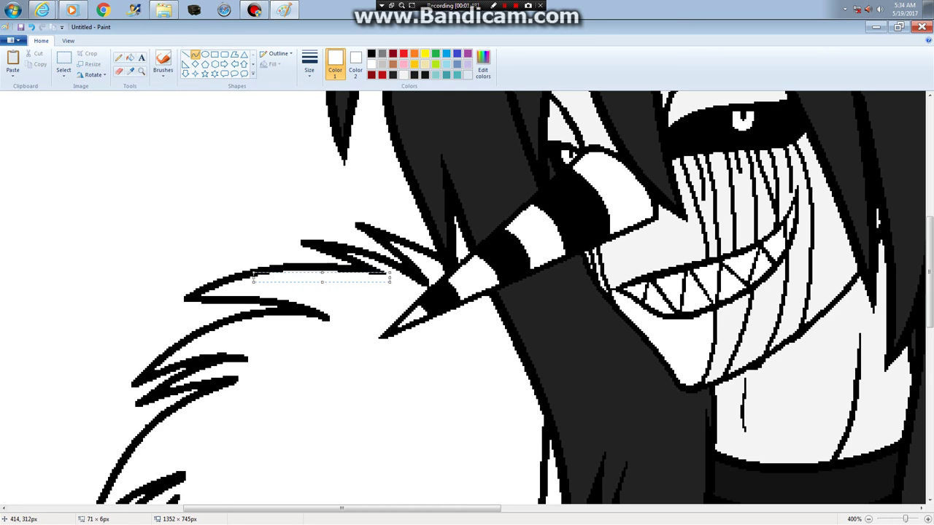
left_click(309, 64)
left_click(288, 102)
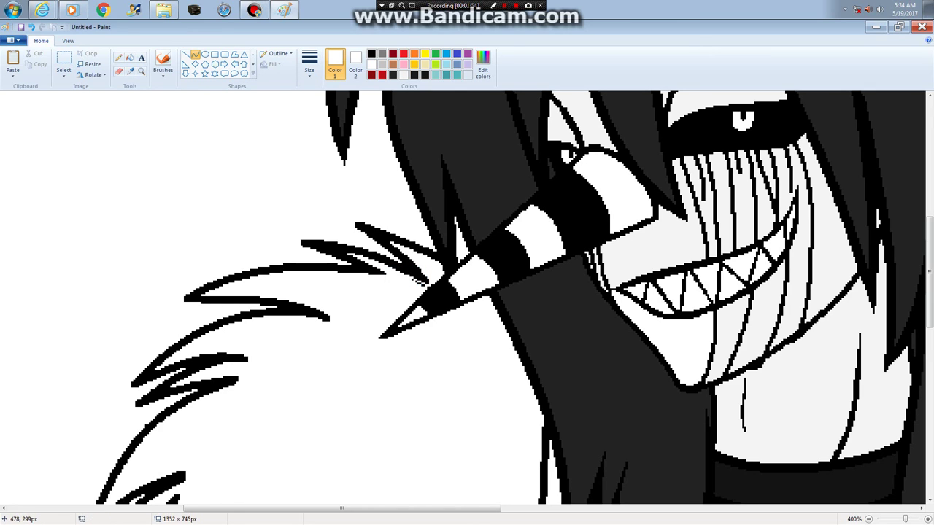
left_click_drag(427, 283, 401, 248)
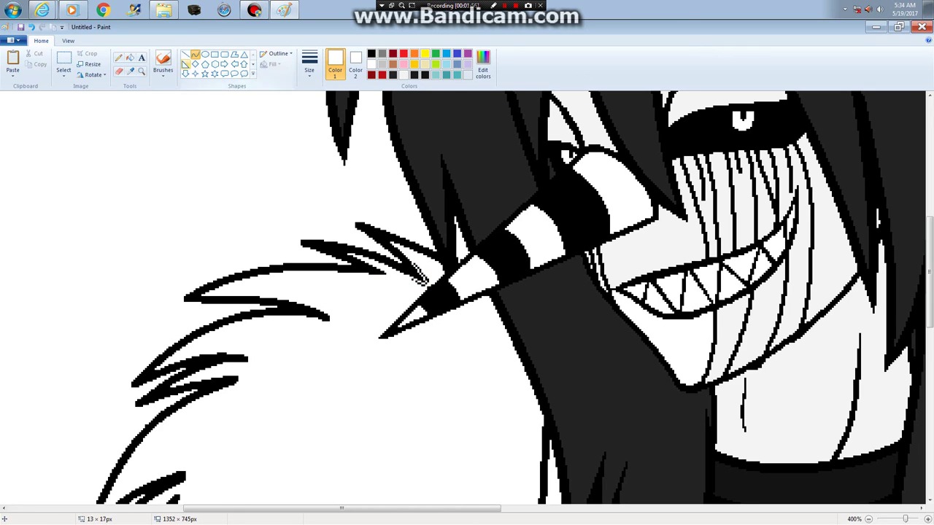
Adjust the line size and taper the inner ends of the next two fur strokes down the left shoulder with white curves
left_click(118, 57)
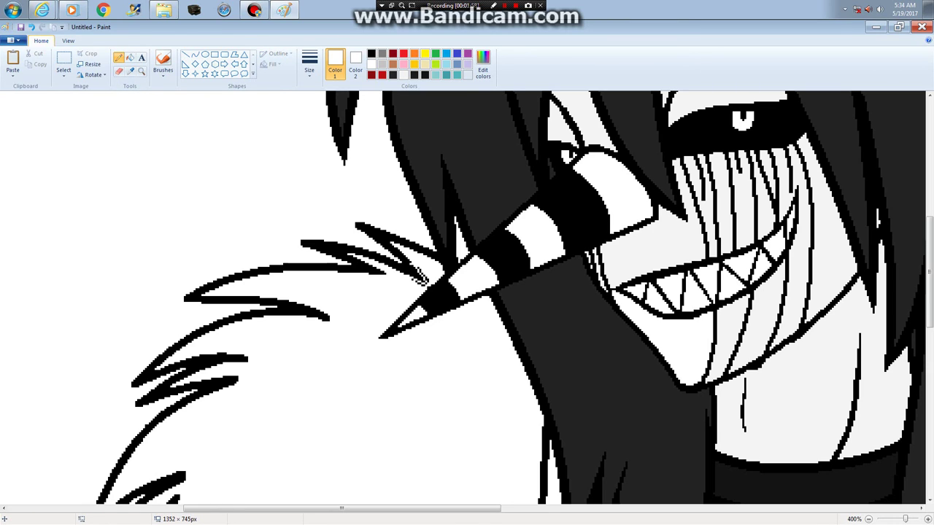
left_click(309, 64)
left_click(288, 117)
left_click(195, 54)
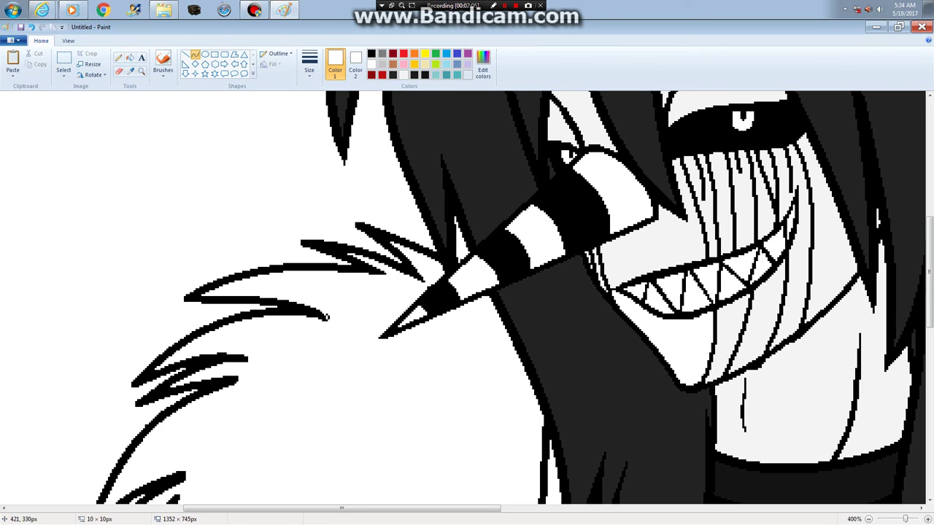
left_click_drag(321, 314, 248, 297)
left_click(309, 64)
left_click(288, 105)
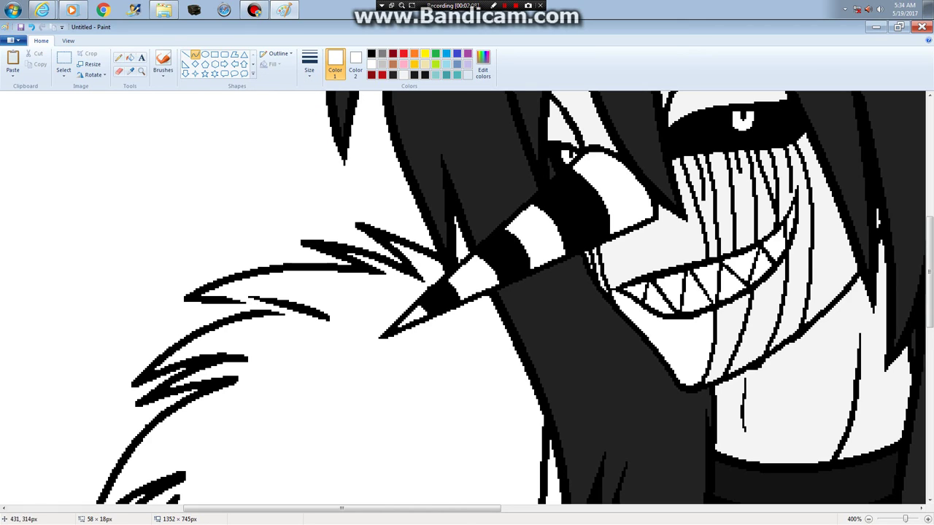
mouse_move(309, 263)
left_mouse_down()
mouse_move(301, 305)
mouse_move(278, 298)
left_mouse_up()
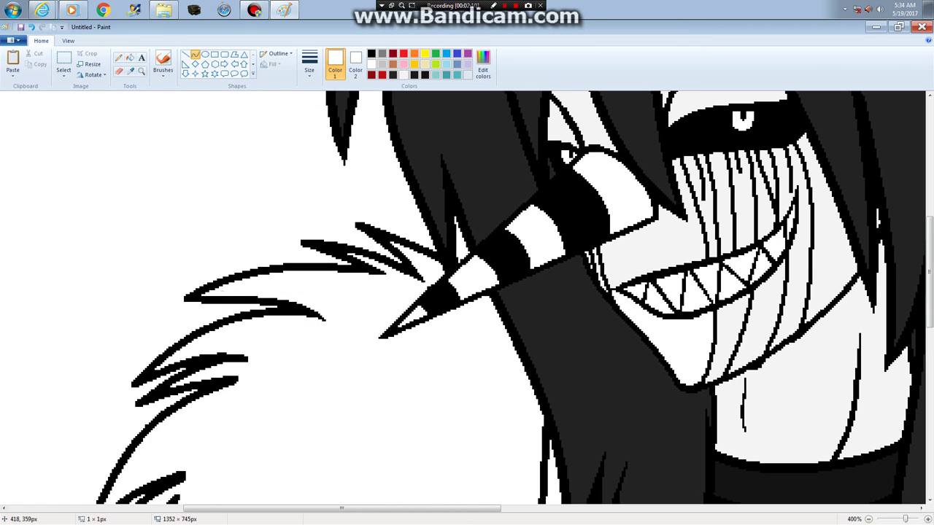
left_click_drag(240, 358, 211, 353)
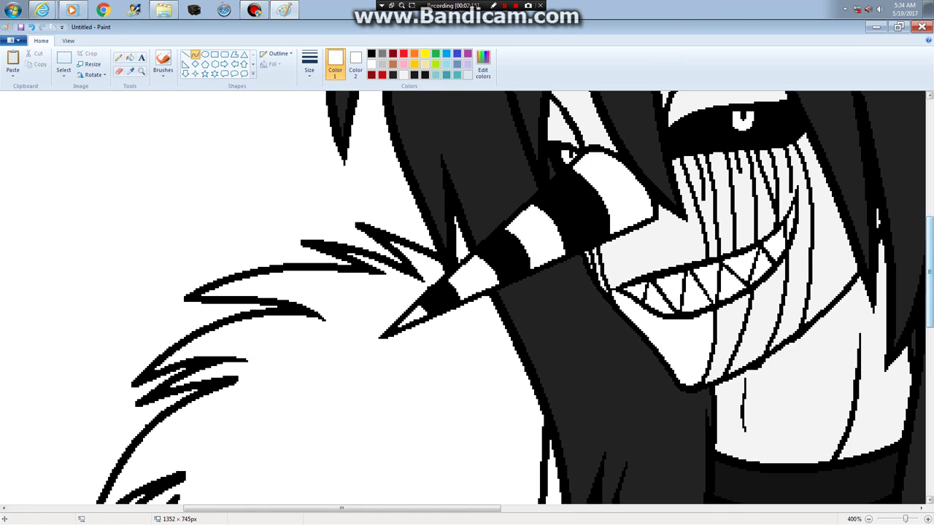
Taper the two fur strokes midway down the left shoulder's outer edge with white curves and clear the leftover specks
scroll(511, 292, "down", 3)
mouse_move(233, 219)
left_mouse_down()
mouse_move(219, 228)
mouse_move(283, 178)
left_mouse_up()
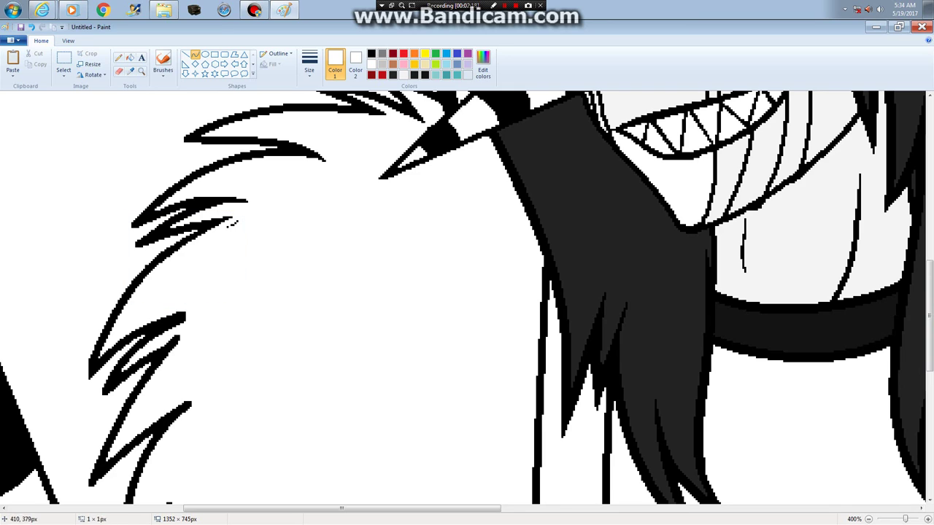
left_click(118, 57)
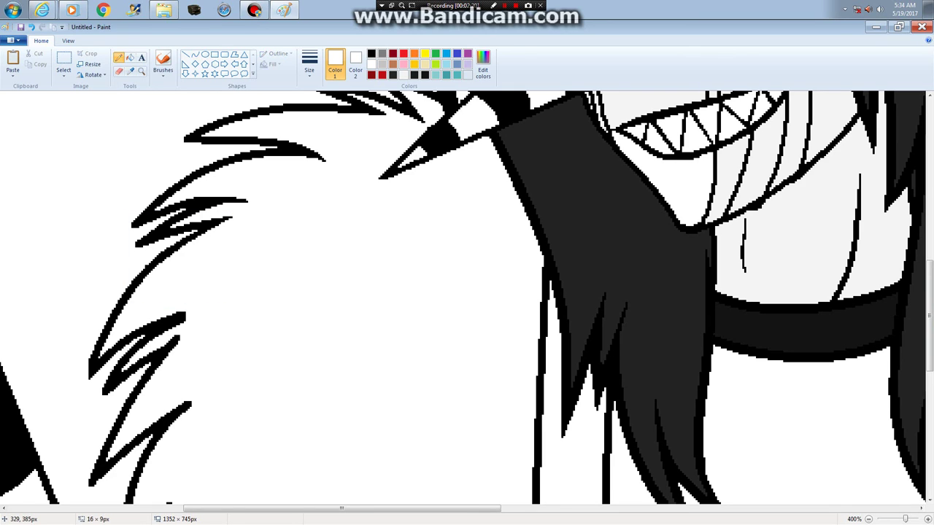
left_click(195, 54)
left_click_drag(236, 259, 179, 319)
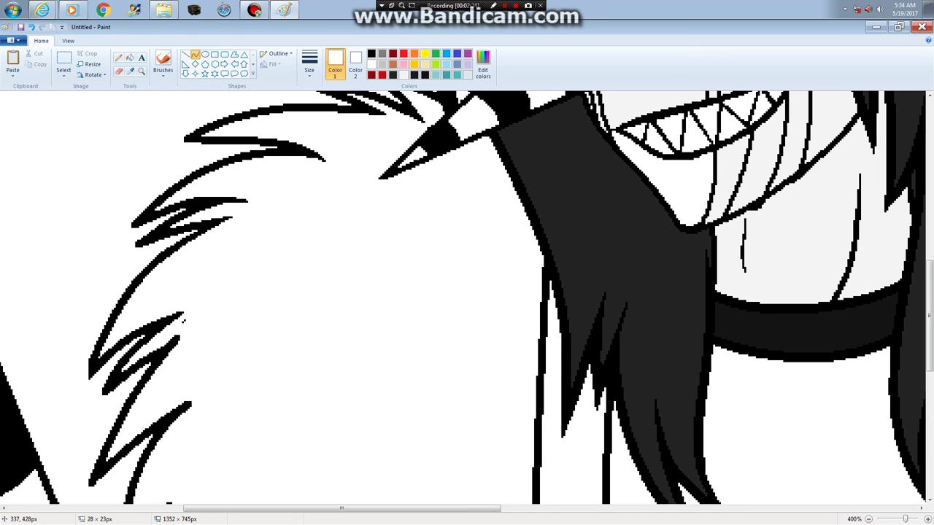
left_click(183, 317)
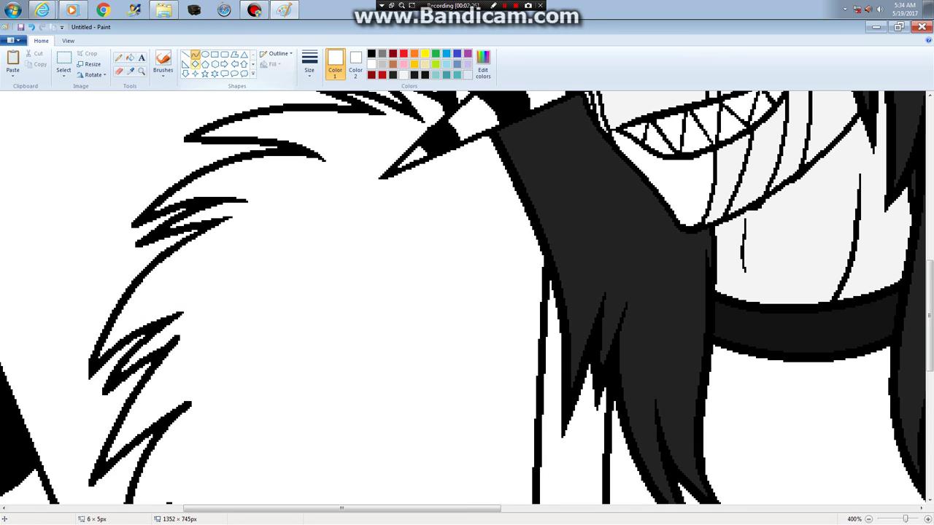
Sharpen the next two fur points lower on the left shoulder's outer edge with white curves
scroll(207, 491, "up", 5)
scroll(207, 491, "down", 6)
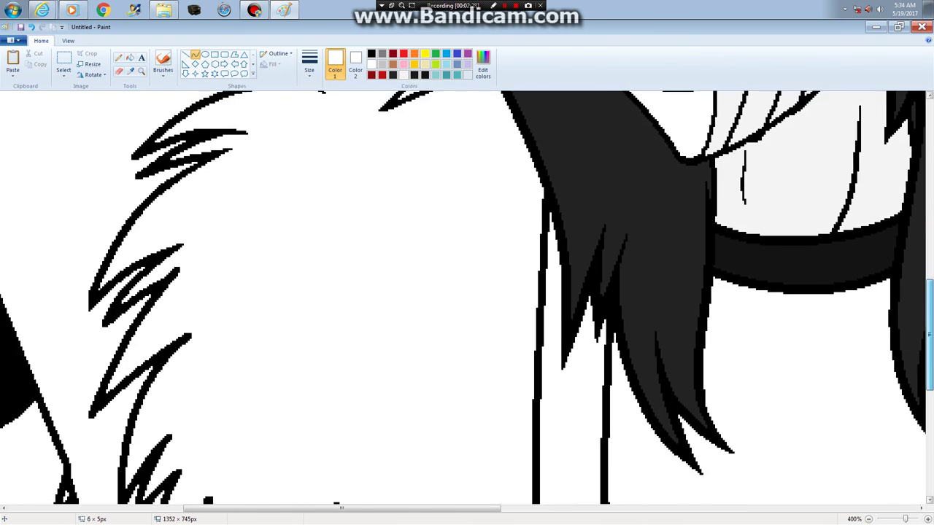
scroll(207, 491, "down", 3)
left_click_drag(181, 146, 125, 266)
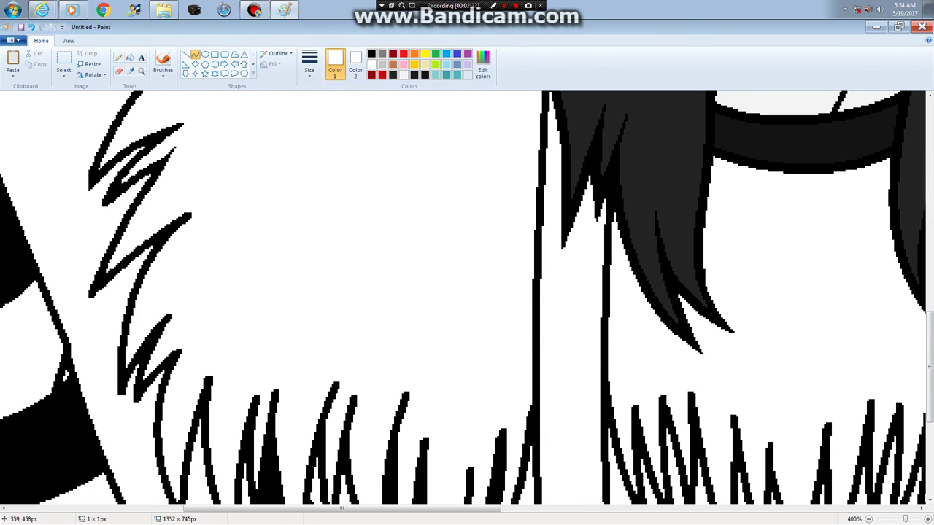
left_click_drag(189, 218, 113, 367)
left_click_drag(188, 216, 137, 292)
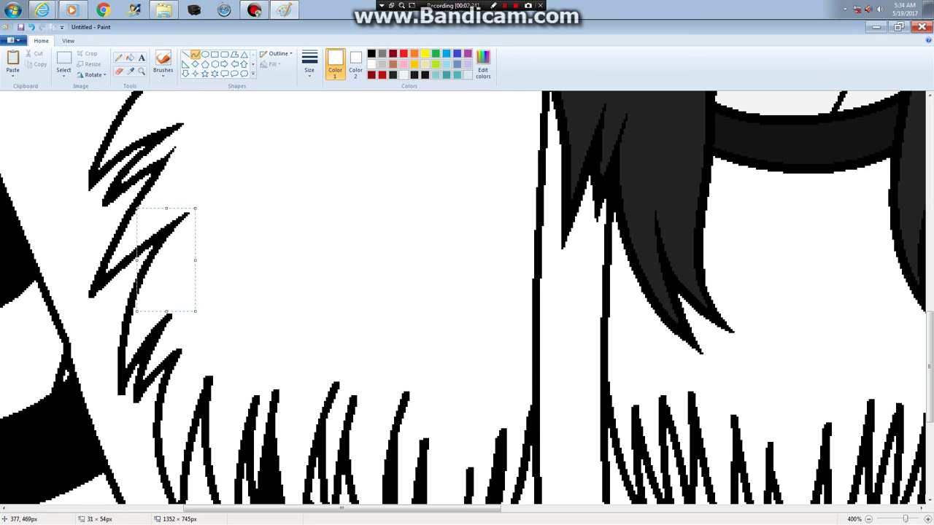
Sharpen the pair of short fur points at the left shoulder's lower outer corner with white curves
scroll(467, 299, "down", 3)
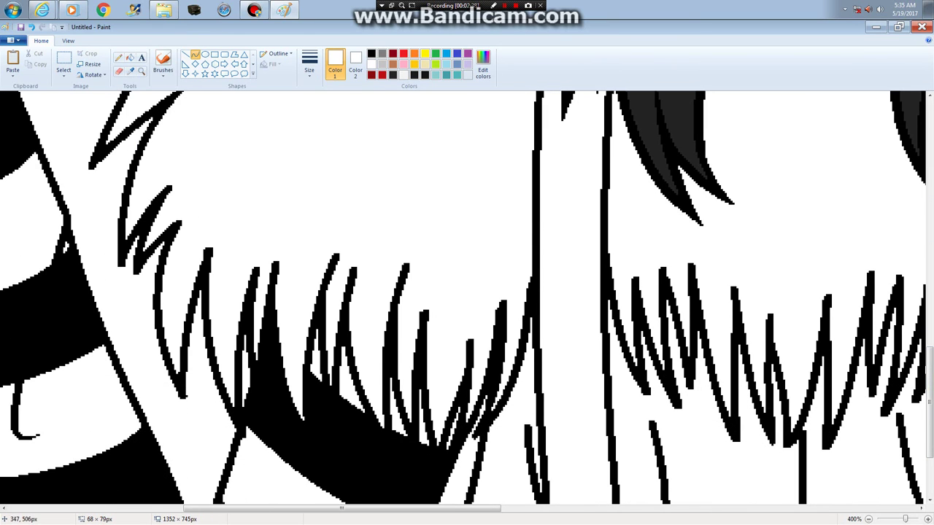
scroll(467, 298, "up", 2)
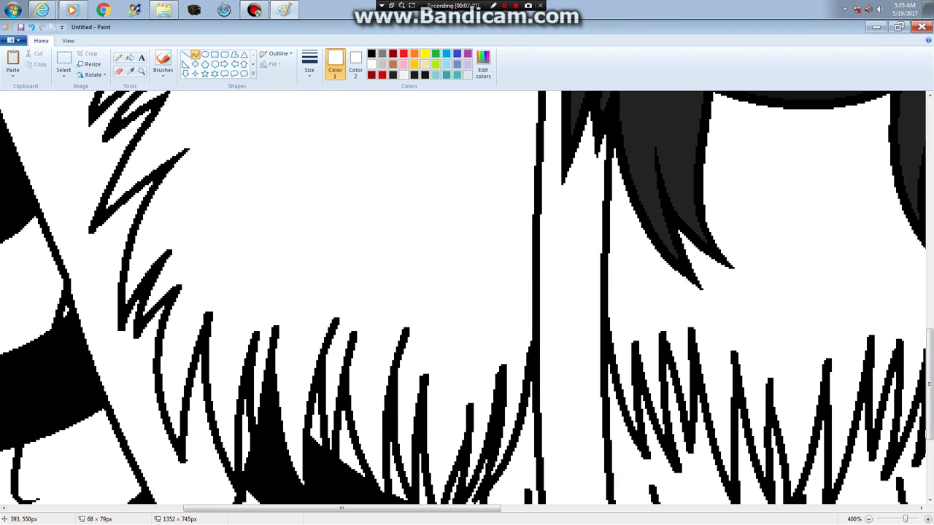
mouse_move(222, 219)
left_mouse_down()
mouse_move(154, 276)
mouse_move(167, 251)
left_mouse_up()
left_click_drag(146, 281, 189, 258)
left_click(177, 293)
left_click_drag(176, 281, 158, 384)
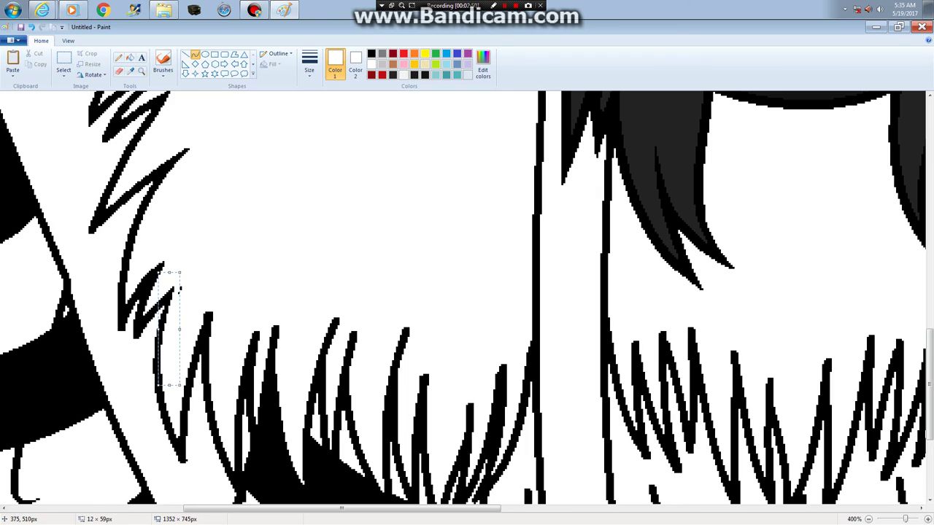
key("Return")
Trim the first two spikes of the left shoulder's bottom fur fringe to fine points, redoing the second spike's curve
mouse_move(209, 312)
left_mouse_down()
mouse_move(207, 337)
mouse_move(238, 386)
mouse_move(207, 473)
left_mouse_up()
key("Return")
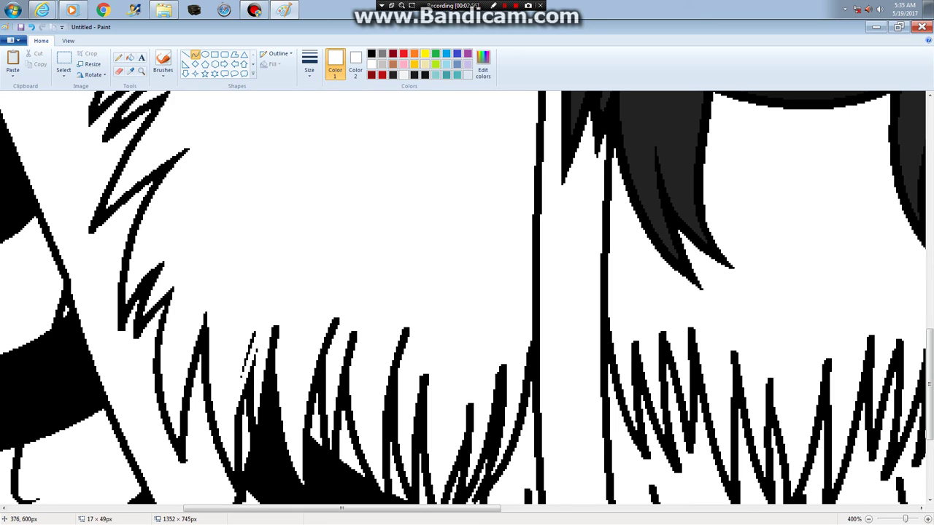
key("ctrl+z")
left_click(257, 331)
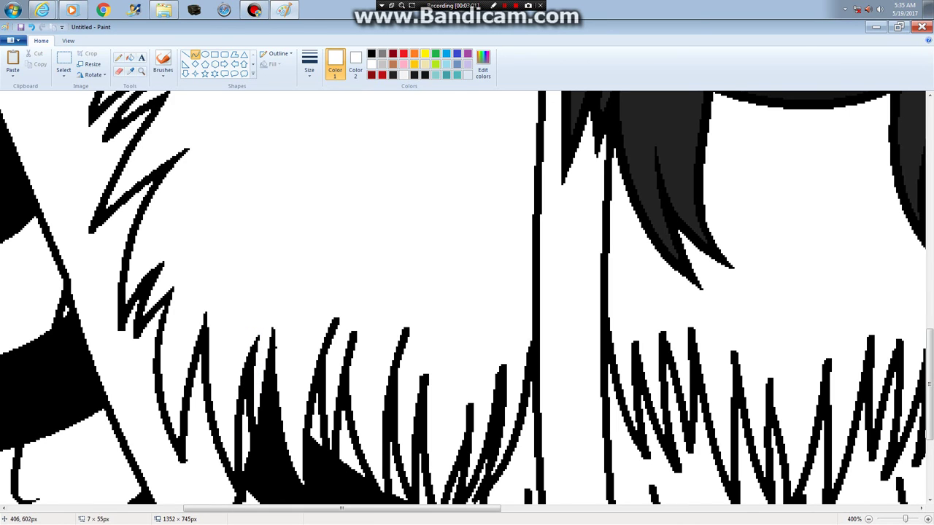
Sharpen the next four spikes across the middle of the left shoulder's bottom fur fringe with white curves
left_click_drag(285, 432, 274, 320)
key("ctrl+z")
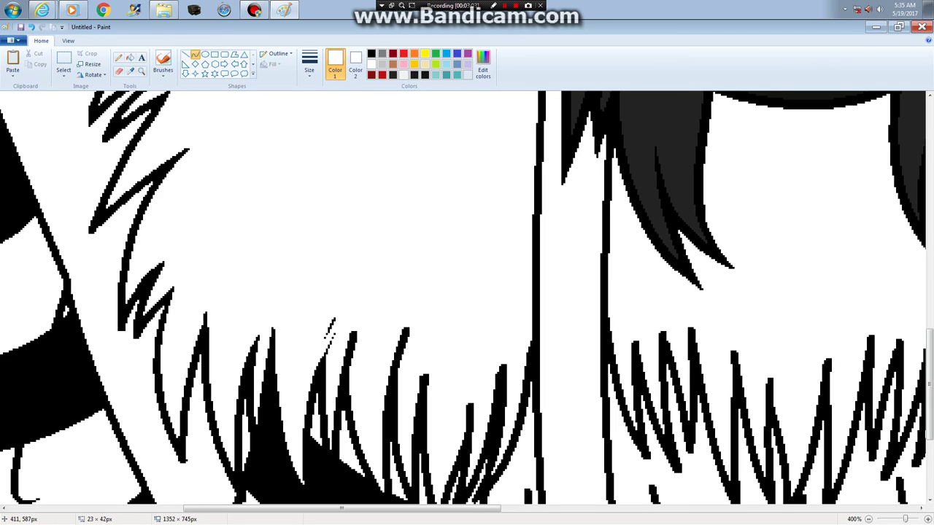
left_click_drag(324, 431, 337, 383)
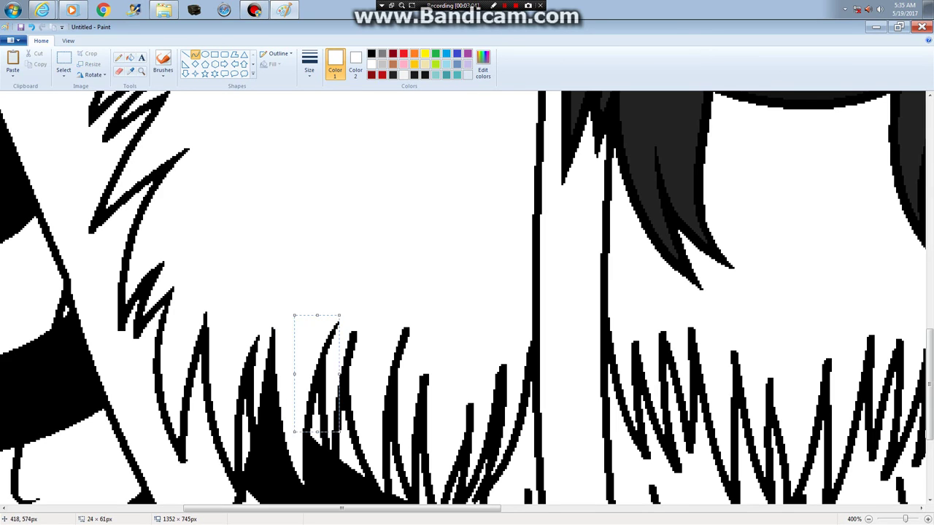
key("ctrl+z")
left_click_drag(352, 323, 352, 407)
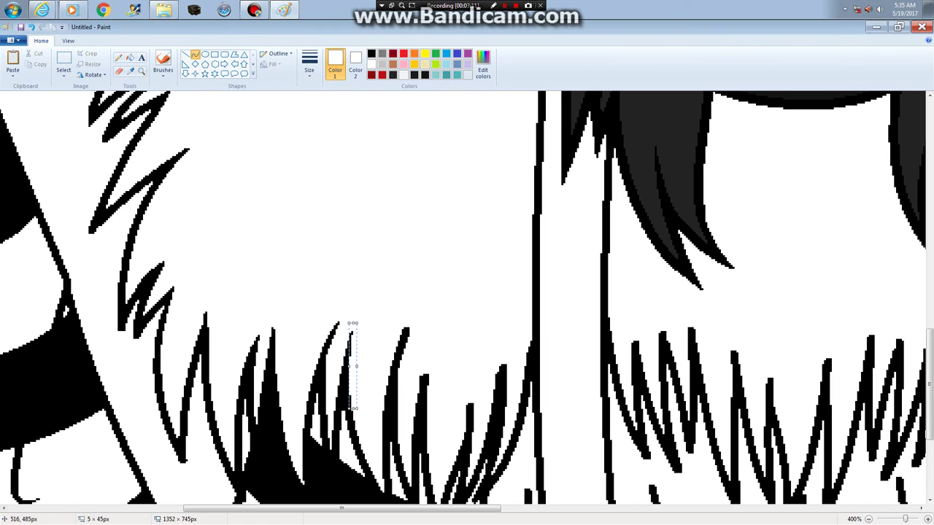
key("ctrl+z")
left_click_drag(406, 350, 397, 458)
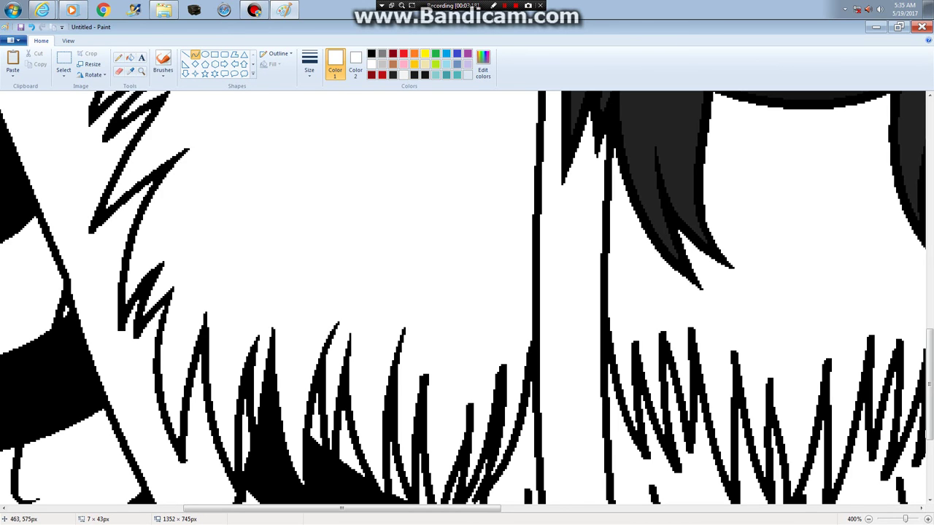
Sharpen the last three spikes at the inner end of the left shoulder's bottom fur fringe with white curves, removing stray remnants
scroll(467, 297, "down", 3)
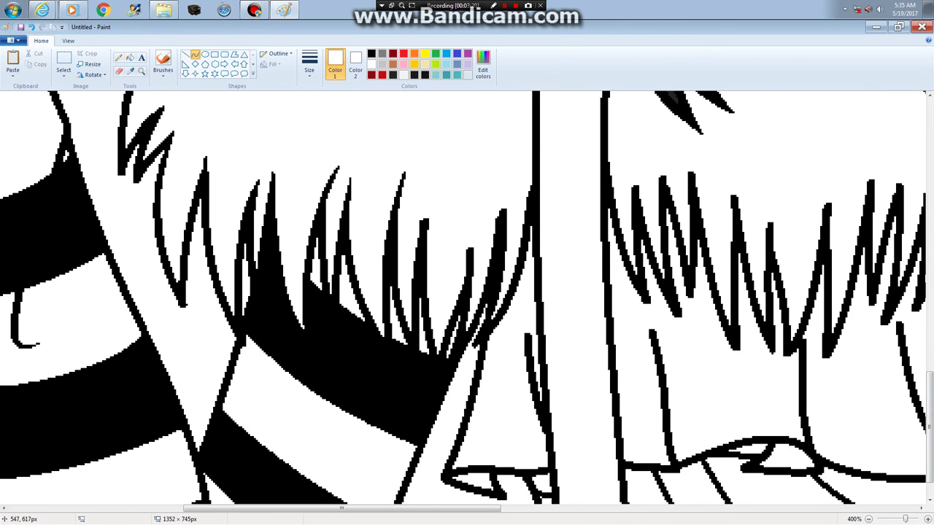
left_click_drag(427, 241, 439, 372)
key("ctrl+z")
left_click_drag(453, 294, 467, 238)
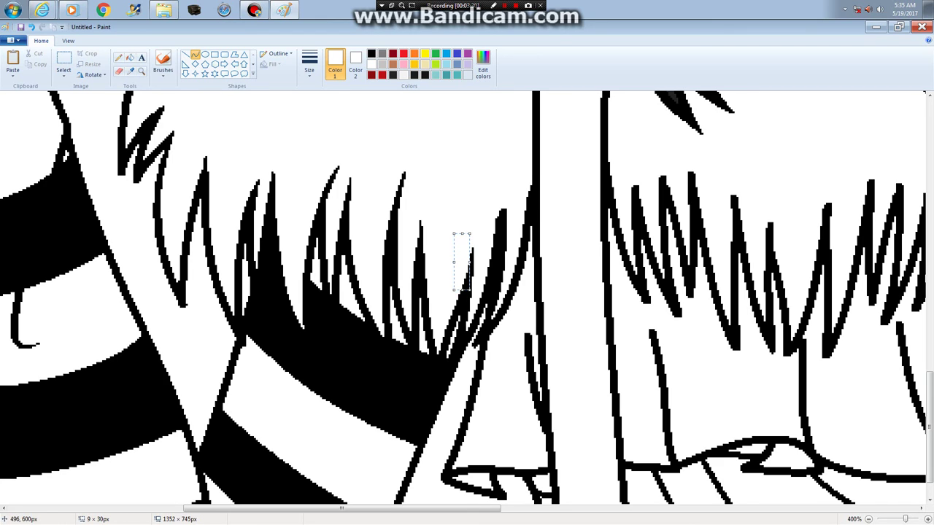
key("ctrl+z")
mouse_move(501, 211)
left_mouse_down()
mouse_move(481, 304)
mouse_move(498, 264)
mouse_move(459, 383)
left_mouse_up()
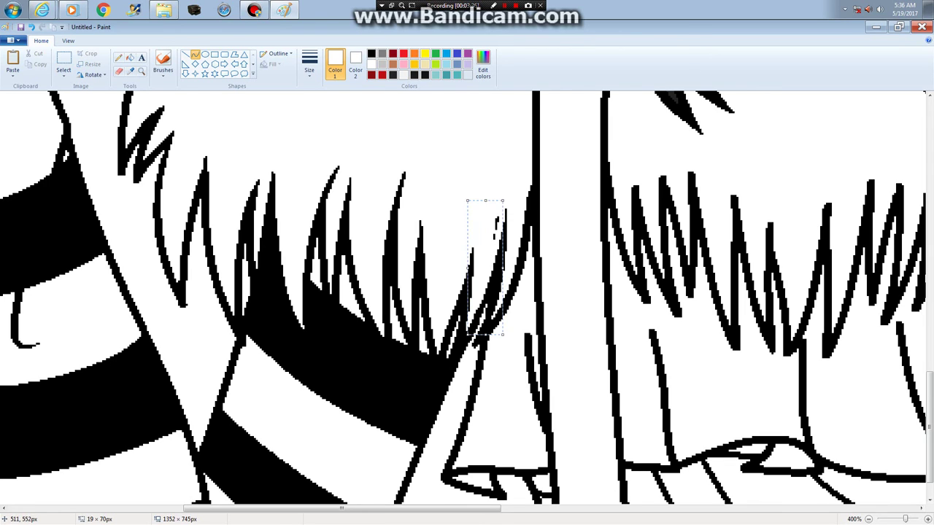
left_click_drag(496, 191, 492, 249)
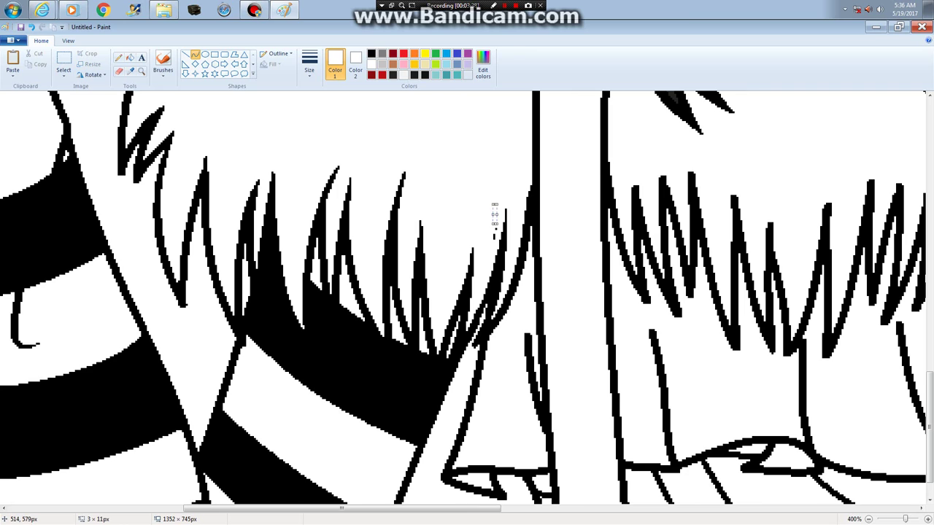
Trim the downward tip at the inner end of the left shoulder's fringe with a white curve and clean its leftover pixels
left_click(195, 64)
left_click(195, 54)
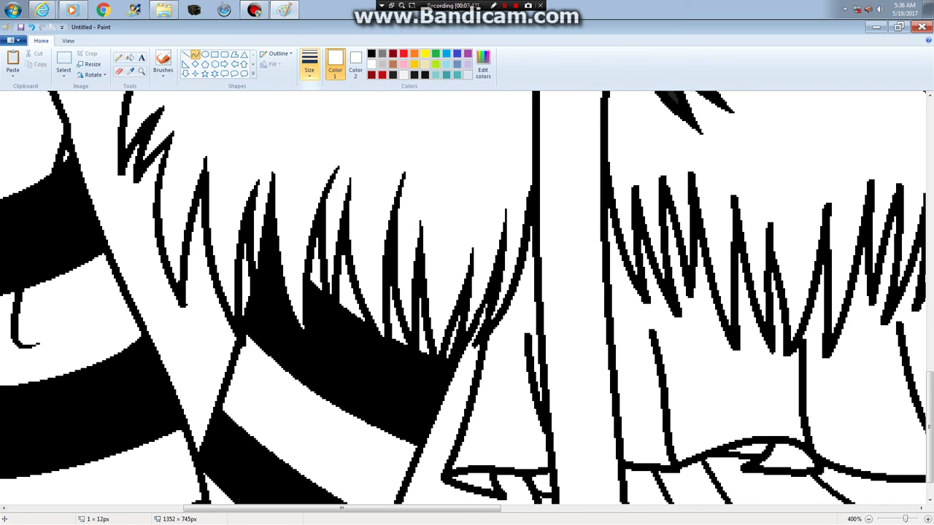
left_click_drag(481, 324, 476, 345)
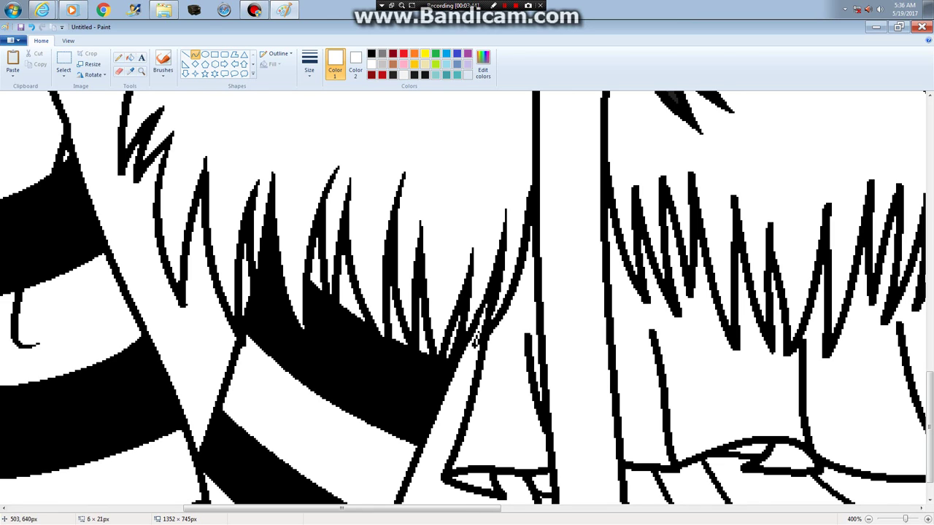
left_click(119, 57)
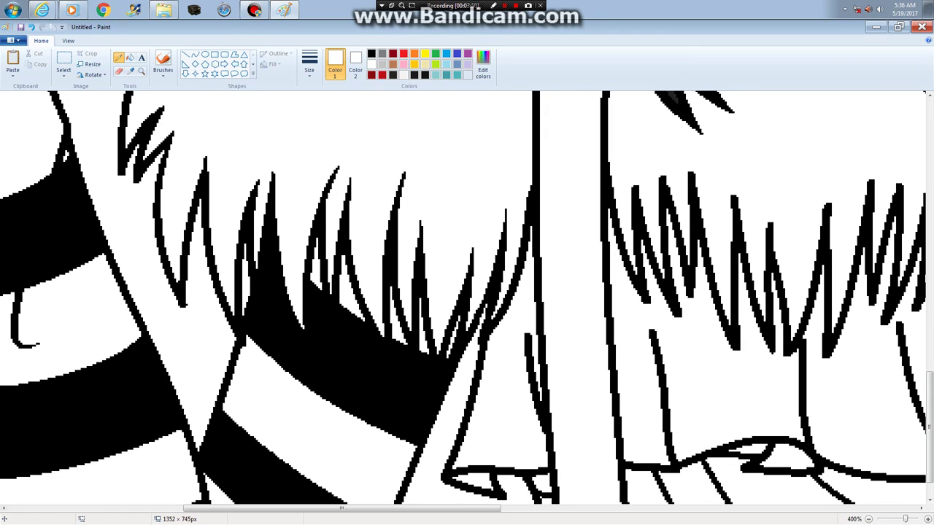
Sharpen the second, third and fourth spikes from the inner end of the right shoulder's bottom fur fringe with white curves
left_click(370, 54)
left_click(195, 55)
left_click(309, 64)
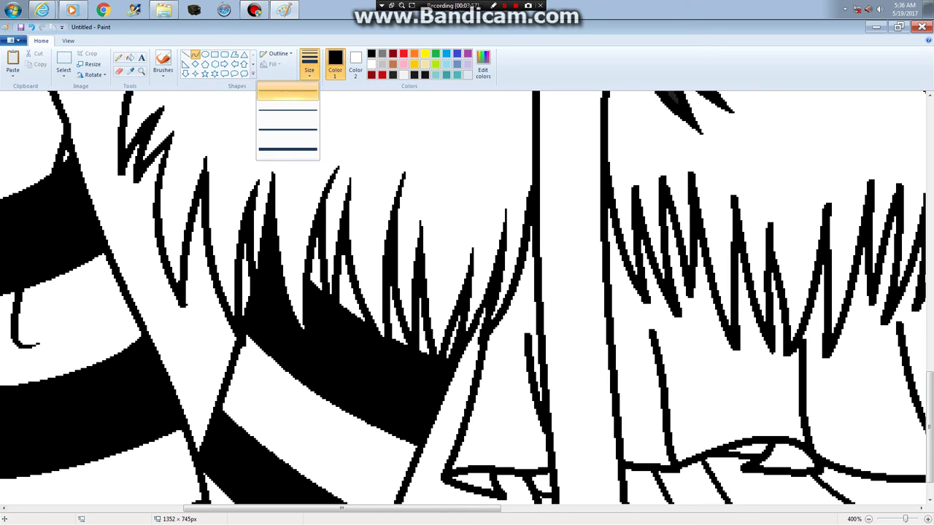
left_click(287, 110)
left_click_drag(342, 508, 594, 508)
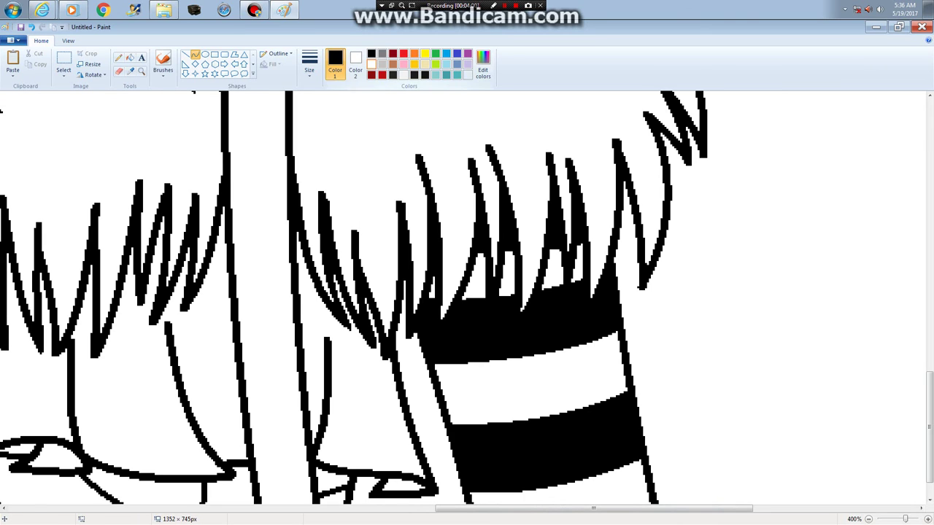
left_click(372, 64)
left_click(309, 64)
left_click(288, 105)
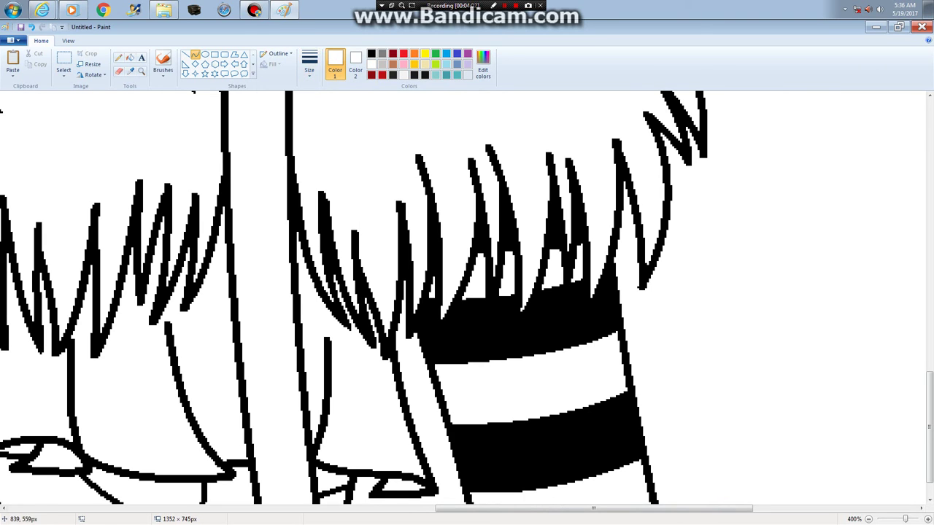
left_click_drag(419, 152, 442, 270)
left_click_drag(399, 201, 404, 294)
mouse_move(396, 199)
left_mouse_down()
mouse_move(403, 218)
mouse_move(355, 261)
left_mouse_up()
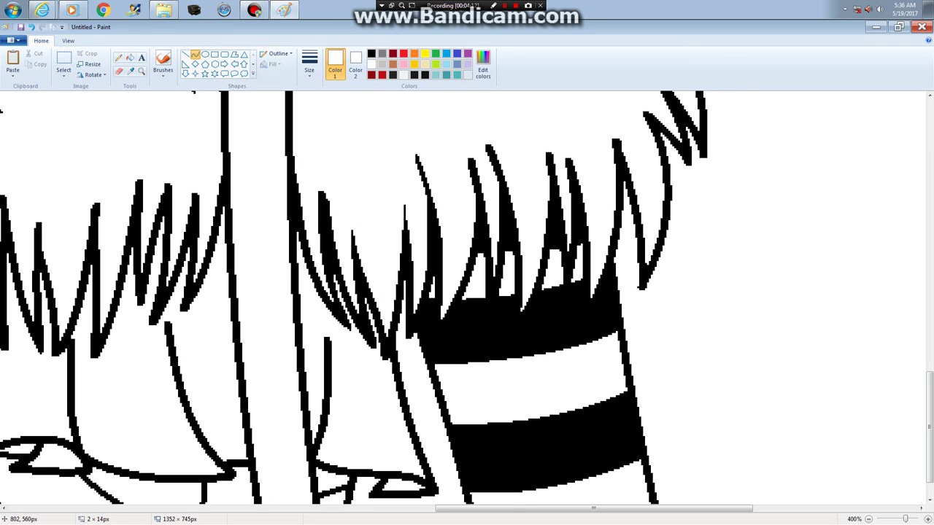
Sharpen the innermost spike of the right shoulder's bottom fringe with a white curve, filling the cut-off sliver white and cleaning up remnants
mouse_move(321, 182)
left_mouse_down()
mouse_move(356, 332)
mouse_move(327, 173)
left_mouse_up()
key("Escape")
left_click(310, 64)
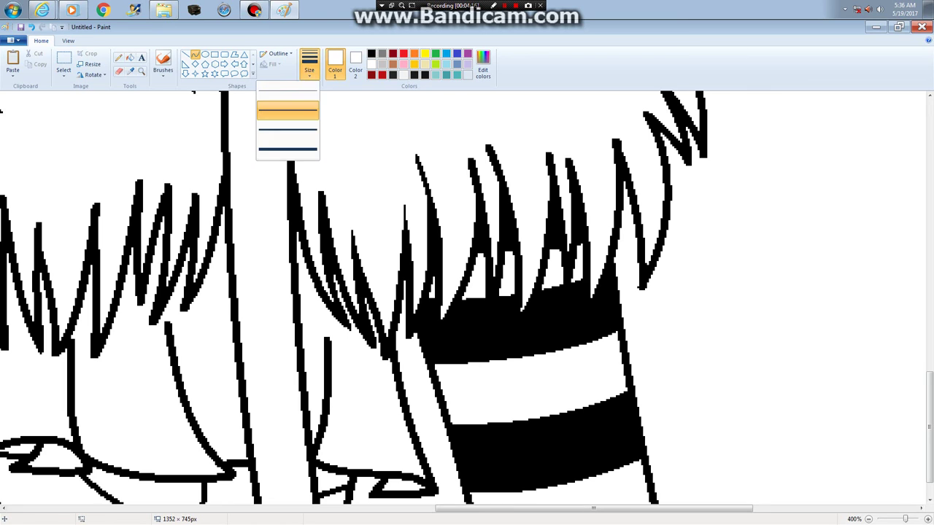
left_click(299, 109)
left_click_drag(314, 124, 333, 289)
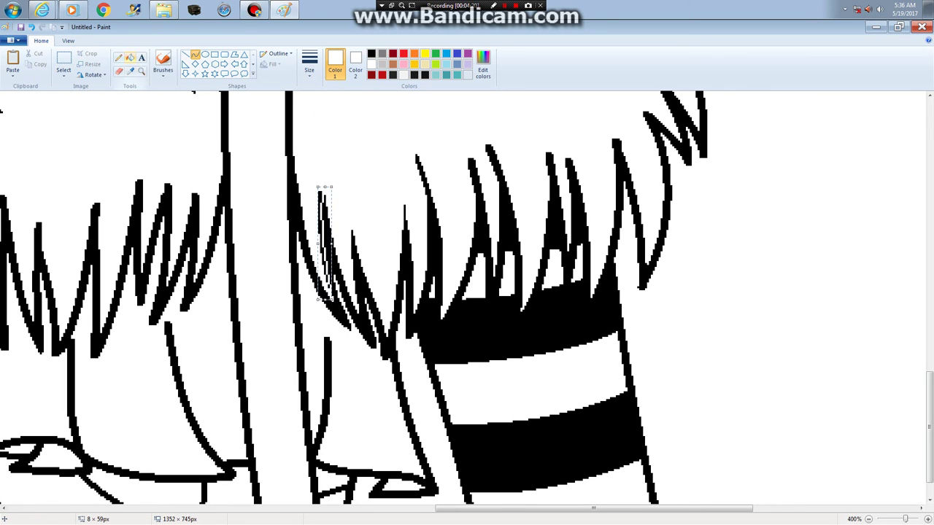
left_click(130, 56)
left_click(322, 221)
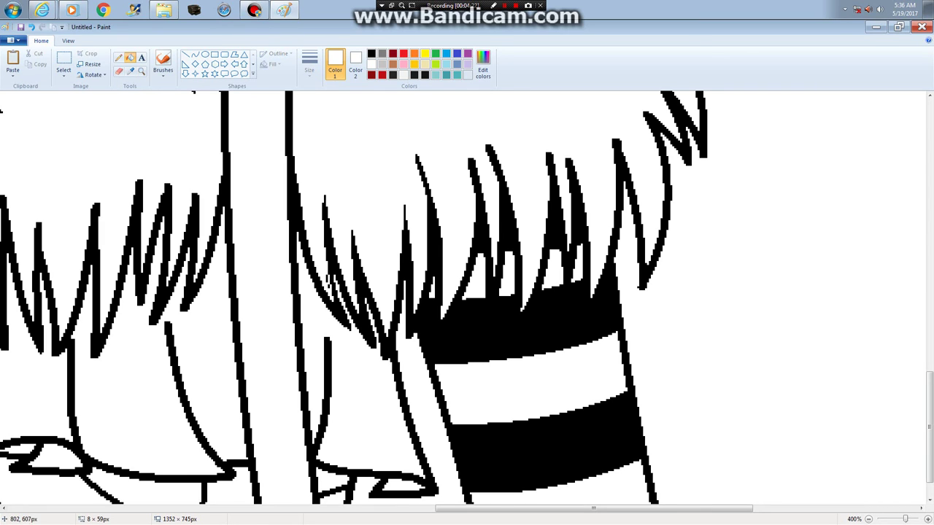
left_click(118, 57)
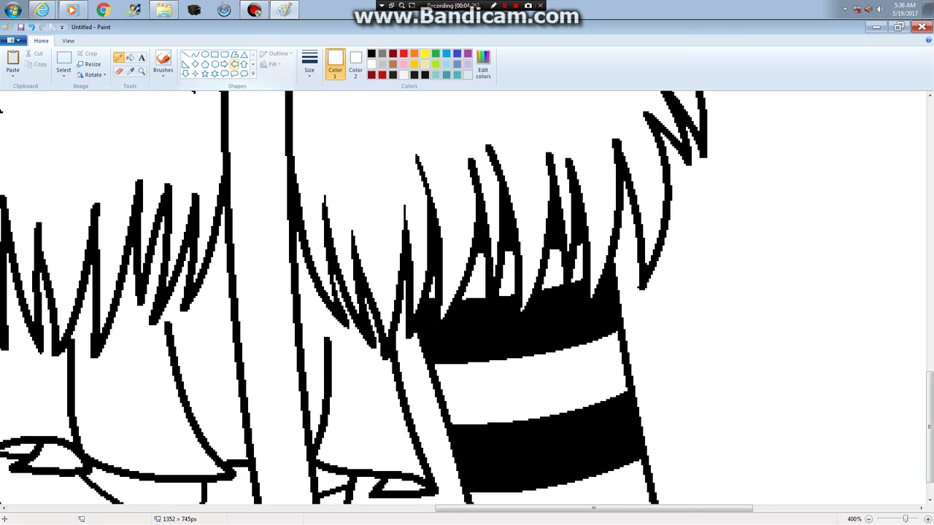
Trim the downward tip beside the right shoulder's innermost fringe spike with a white curve, undoing the misplaced edit
left_click(195, 54)
left_click(309, 64)
left_click(295, 117)
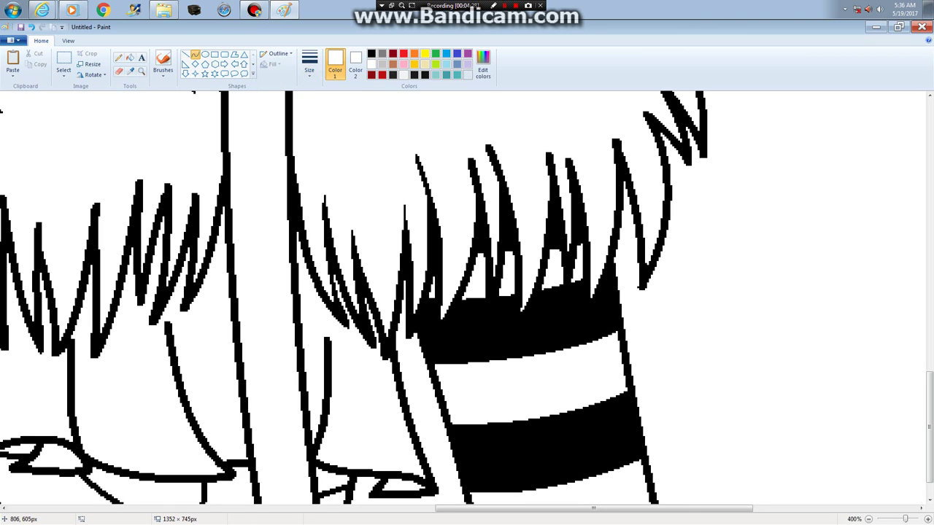
mouse_move(340, 301)
left_mouse_down()
mouse_move(348, 327)
mouse_move(344, 318)
left_mouse_up()
left_click(130, 57)
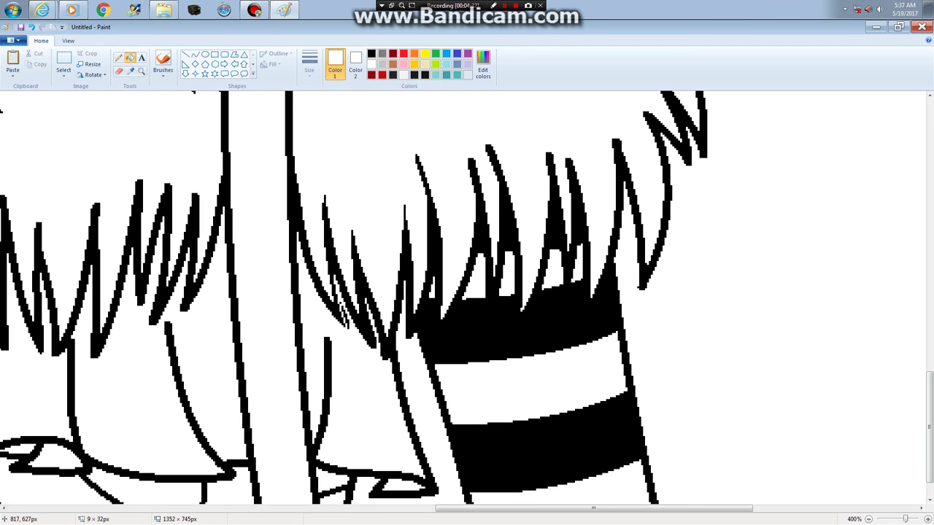
key("ctrl+z")
Sharpen the fifth and sixth spikes in the middle of the right shoulder's bottom fringe with white curves
left_click(196, 55)
left_click(309, 64)
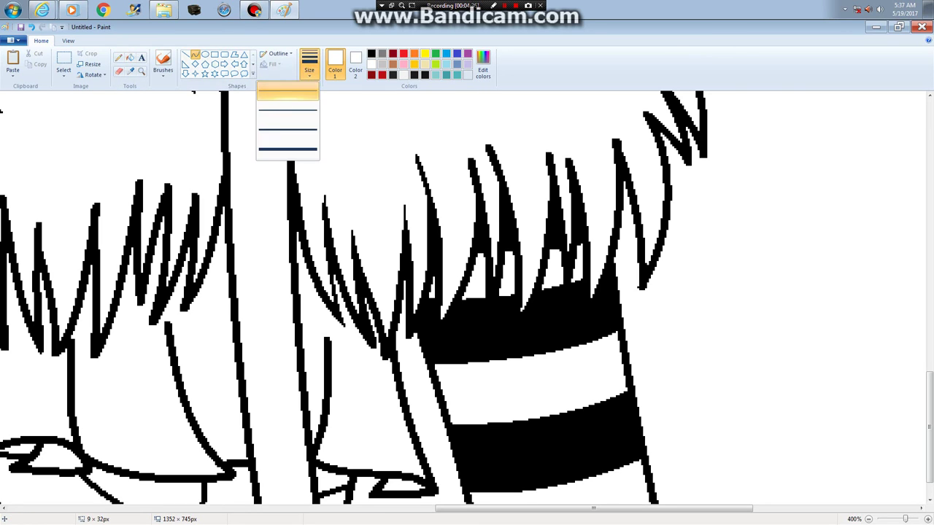
left_click(288, 115)
mouse_move(475, 175)
left_mouse_down()
mouse_move(468, 255)
mouse_move(497, 176)
mouse_move(522, 270)
left_mouse_up()
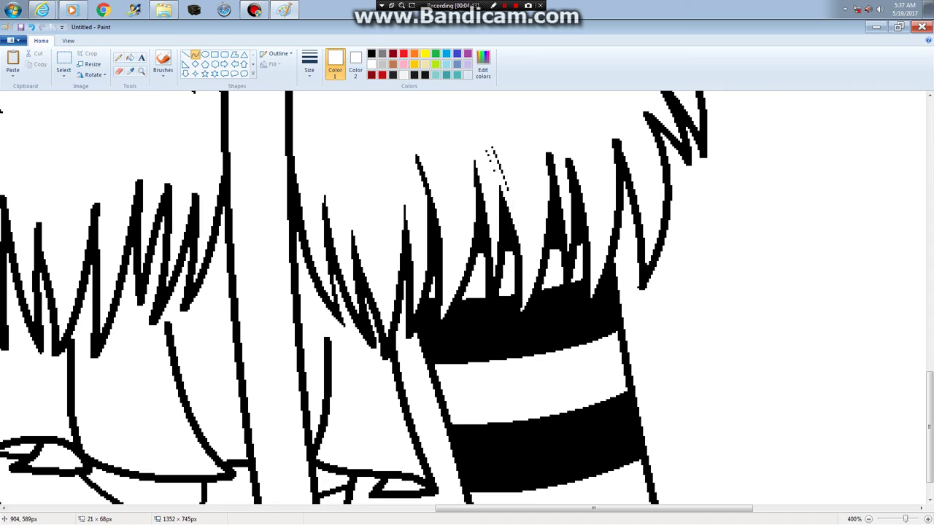
mouse_move(515, 219)
left_mouse_down()
mouse_move(502, 165)
mouse_move(511, 241)
left_mouse_up()
Sharpen the three outermost spikes of the right shoulder's bottom fringe with white curves and erase their stray remnants
left_click_drag(553, 155, 618, 320)
left_click_drag(584, 219, 580, 251)
left_click_drag(613, 138, 620, 232)
left_click_drag(650, 409, 611, 219)
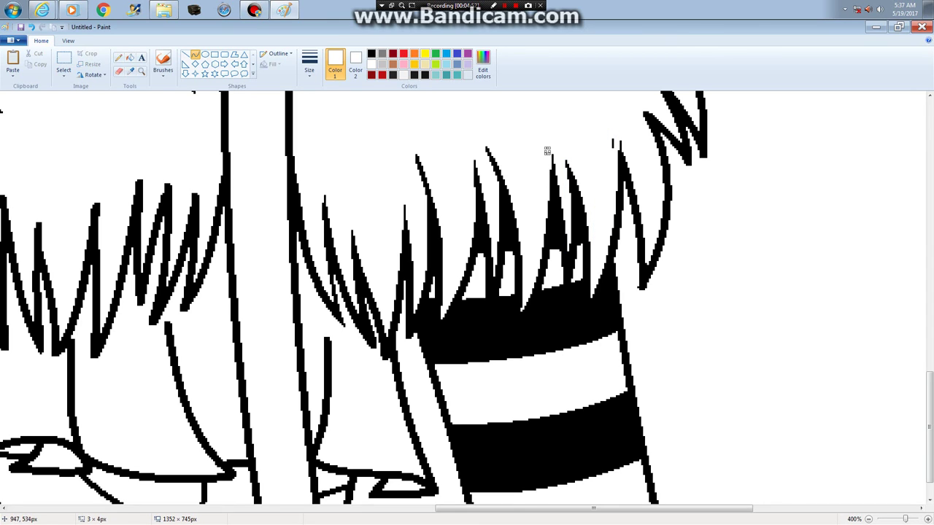
left_click_drag(614, 149, 612, 140)
Sharpen the four lowest inward-facing fur points on the right shoulder's outer edge with white curves
scroll(668, 291, "up", 5)
scroll(668, 292, "down", 3)
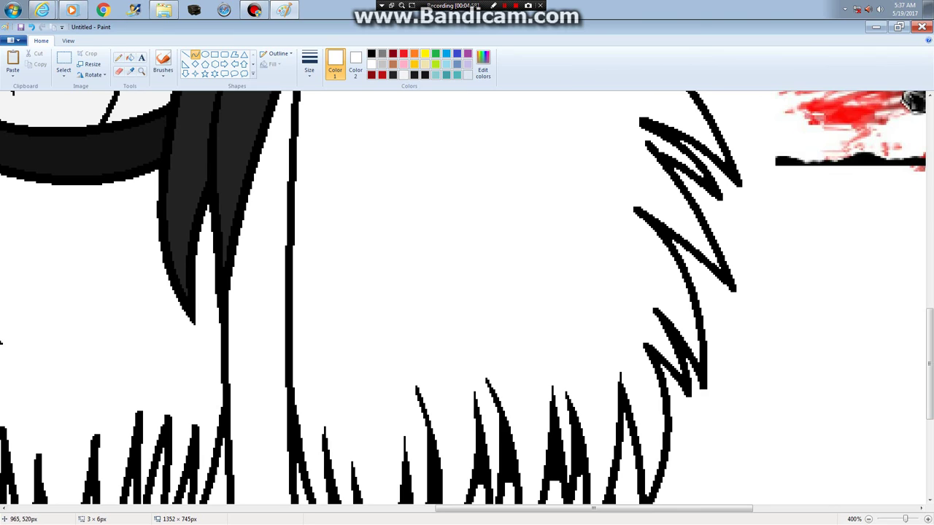
left_click_drag(634, 255, 645, 357)
left_click_drag(652, 348, 656, 380)
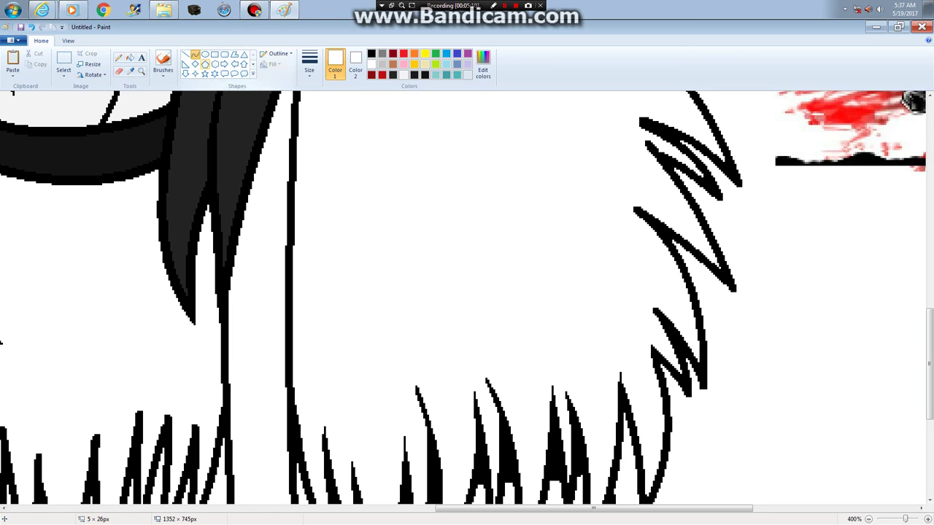
mouse_move(660, 328)
left_mouse_down()
mouse_move(680, 375)
mouse_move(661, 334)
left_mouse_up()
key("Return")
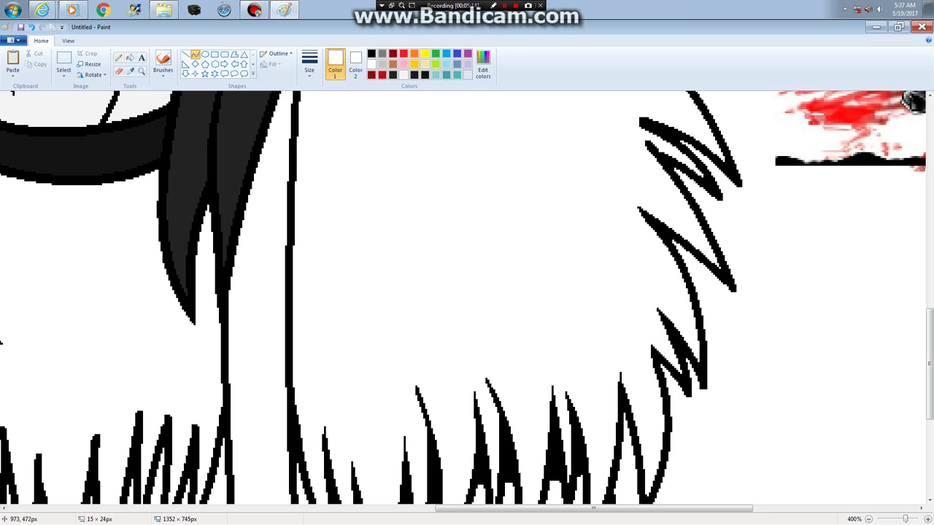
mouse_move(665, 259)
left_mouse_down()
mouse_move(639, 208)
mouse_move(645, 141)
left_mouse_up()
key("Return")
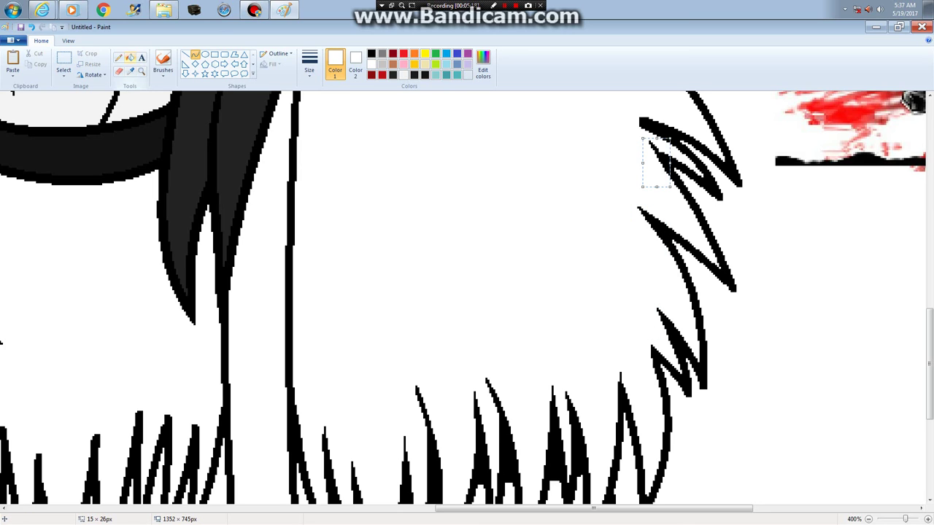
left_click(118, 57)
Set Color 2 to white and sharpen the fifth inward fur point up the right shoulder's outer edge with a white curve
left_click(355, 64)
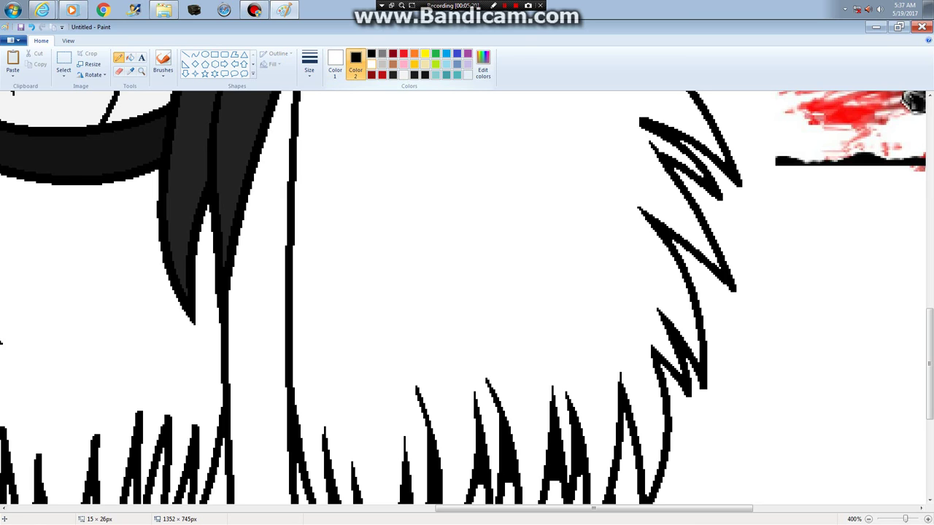
left_click(371, 64)
left_click(335, 64)
left_click(371, 53)
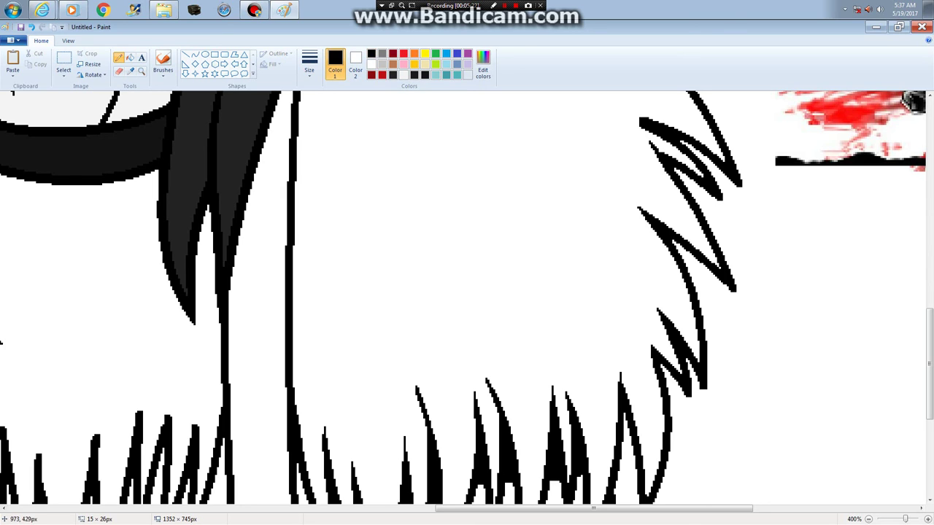
left_click(194, 55)
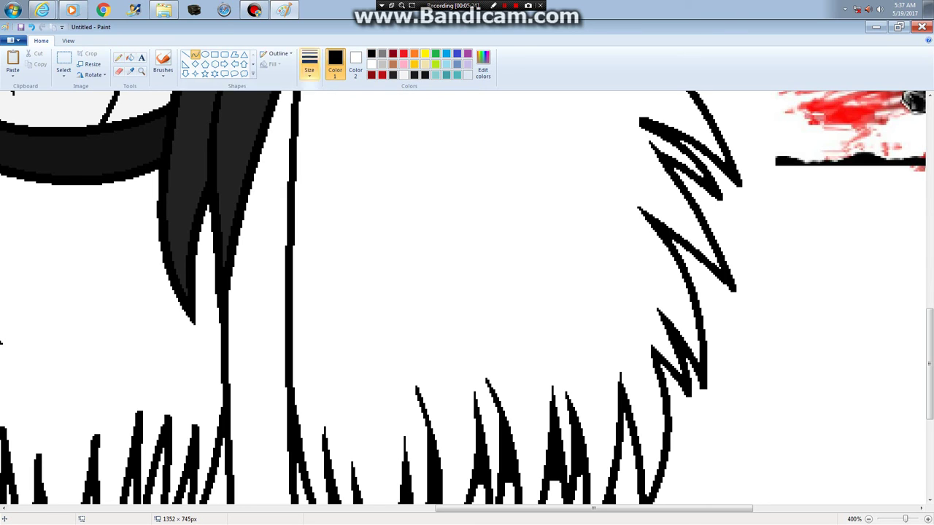
left_click(371, 64)
left_click_drag(929, 365, 929, 342)
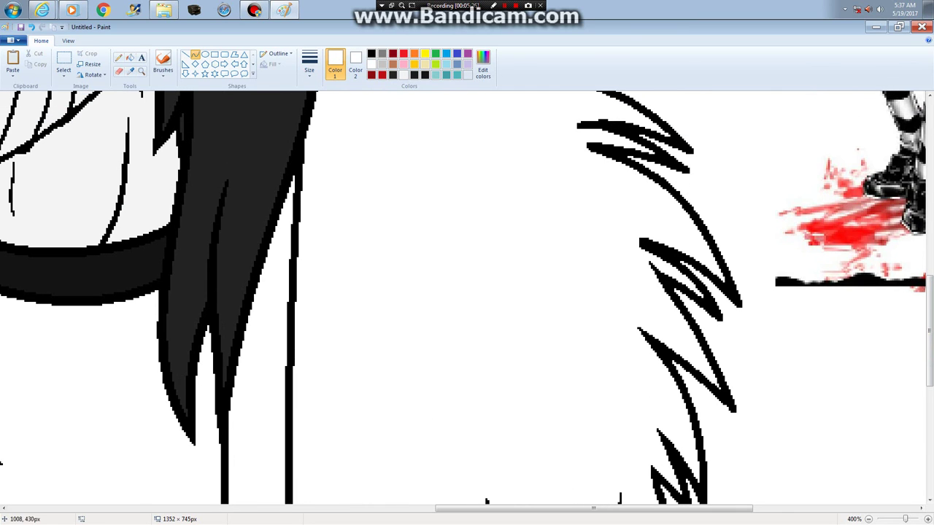
mouse_move(658, 254)
left_mouse_down()
mouse_move(716, 307)
mouse_move(670, 274)
mouse_move(695, 313)
left_mouse_up()
Sharpen the next pair of inward fur points higher on the right shoulder's outer edge with white curves, redoing the upper one
scroll(930, 328, "up", 3)
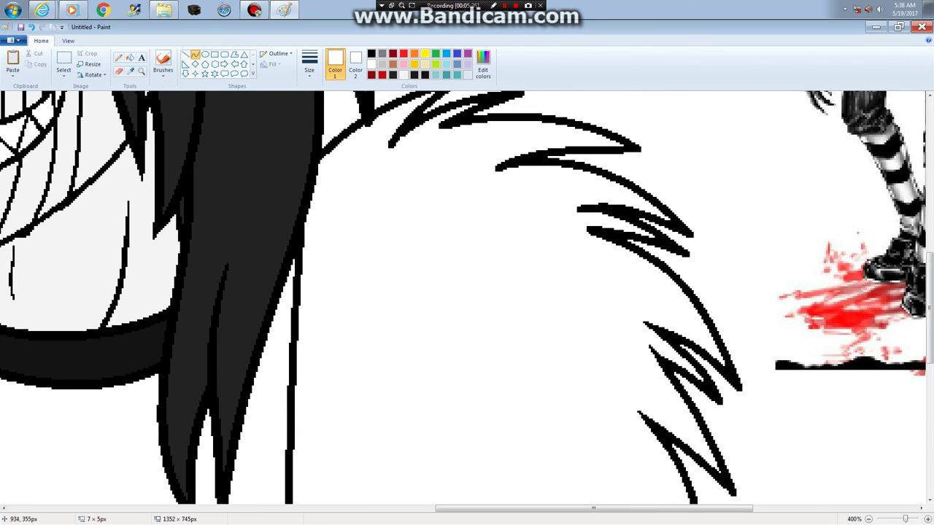
left_click_drag(592, 231, 621, 245)
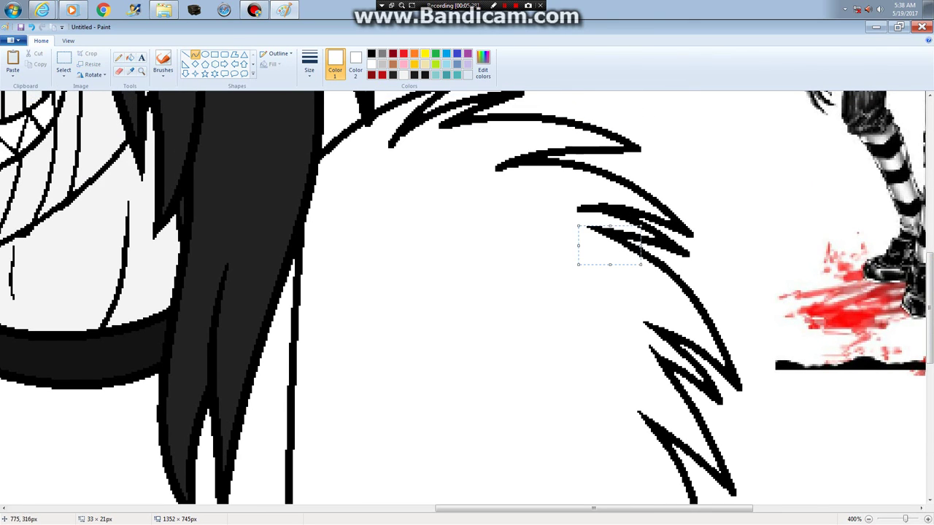
left_click(118, 56)
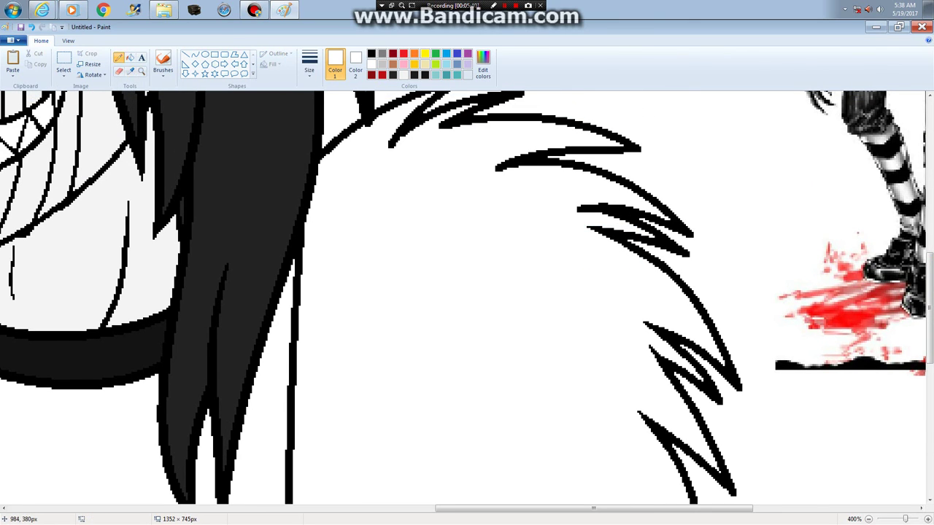
left_click(195, 54)
mouse_move(574, 211)
left_mouse_down()
mouse_move(642, 219)
mouse_move(633, 217)
left_mouse_up()
key("Return")
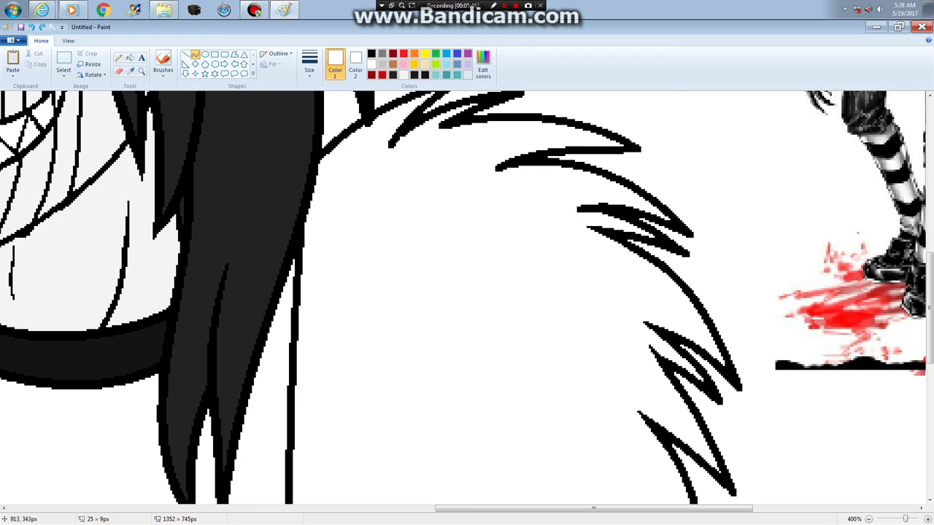
key("ctrl+z")
key("ctrl+z")
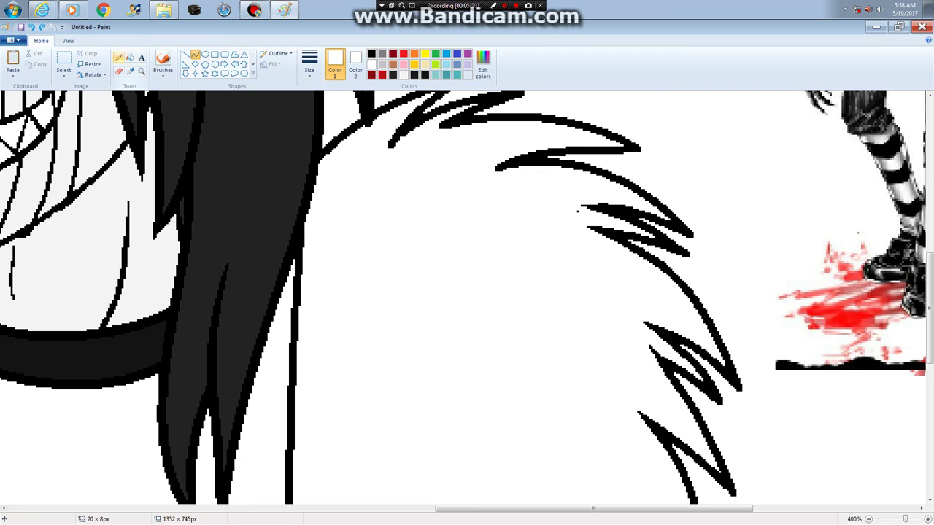
left_click(119, 56)
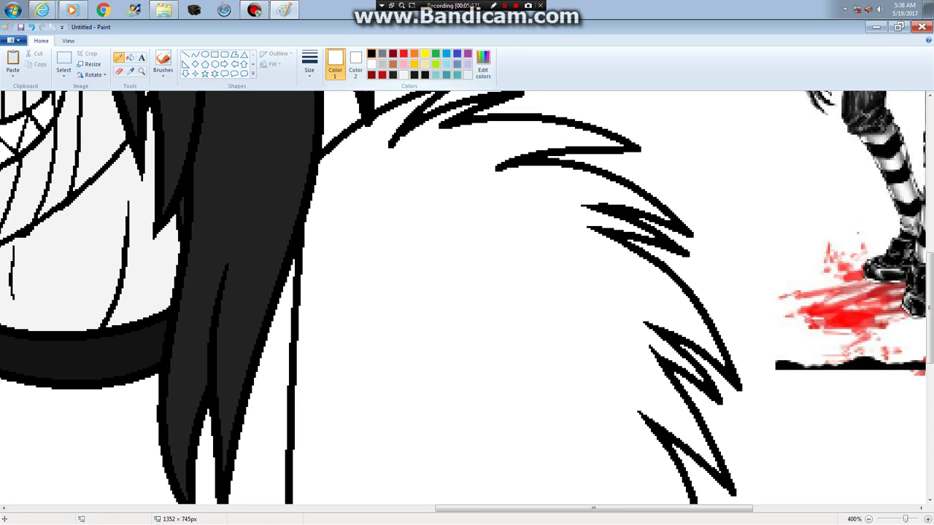
left_click(371, 53)
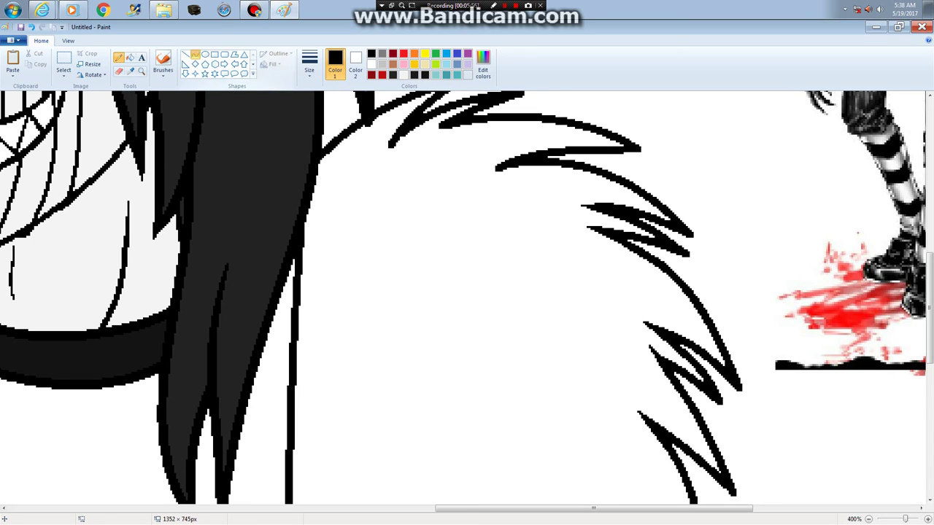
Sharpen the last three inward fur points along the top of the right shoulder with white curves
left_click(195, 55)
scroll(929, 306, "up", 3)
scroll(467, 297, "up", 1)
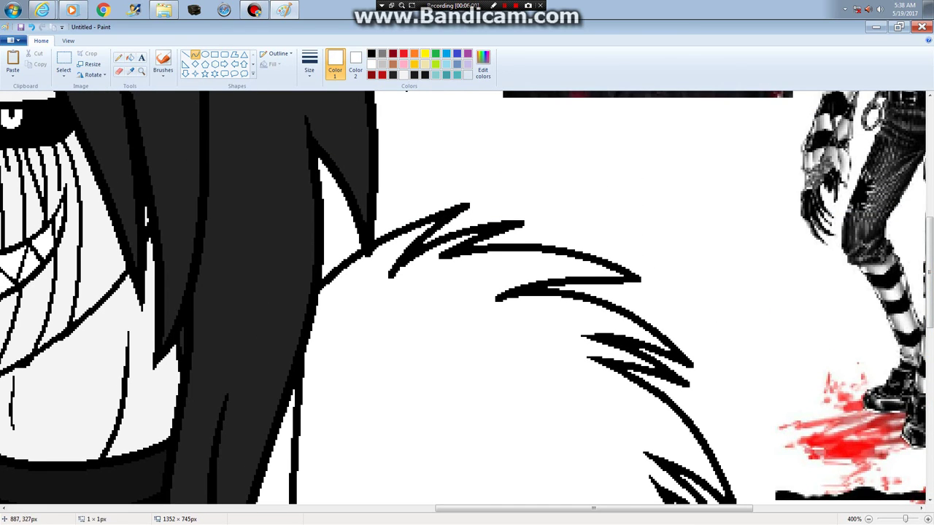
left_click_drag(498, 298, 588, 296)
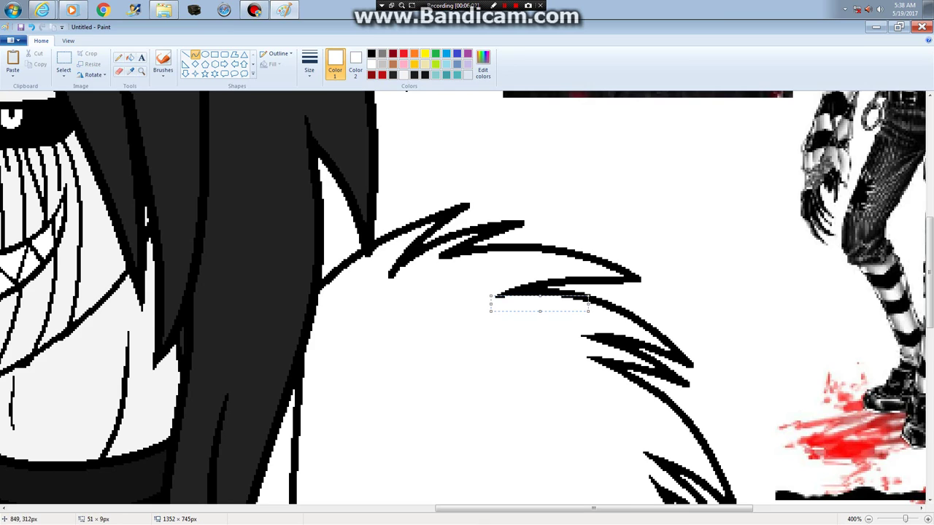
key("ctrl+z")
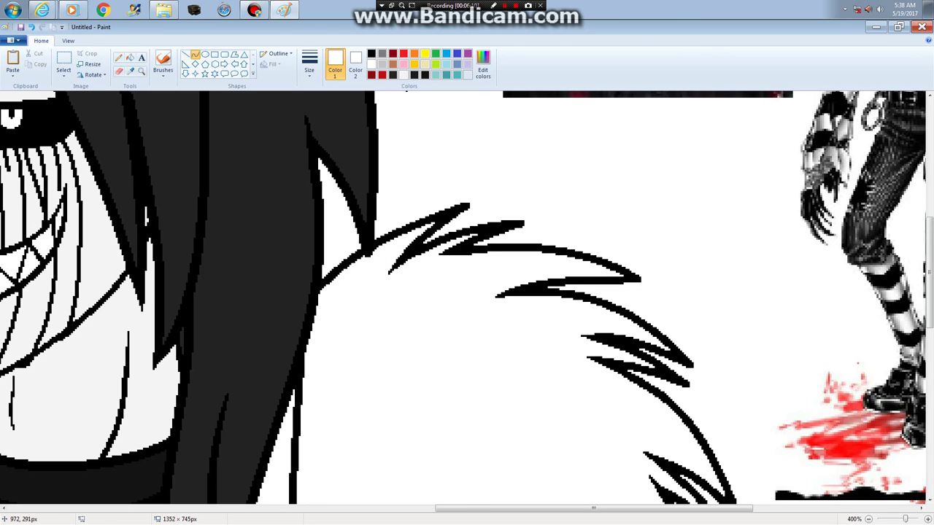
Sharpen the third to sixth upper tips from the left in the chest's fur fringe with white curves
scroll(467, 298, "down", 10)
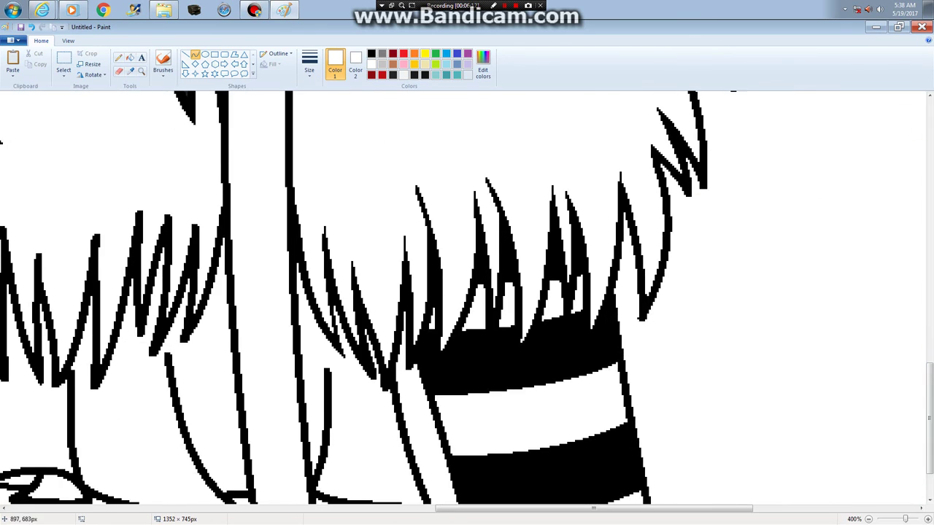
scroll(376, 301, "left", 5)
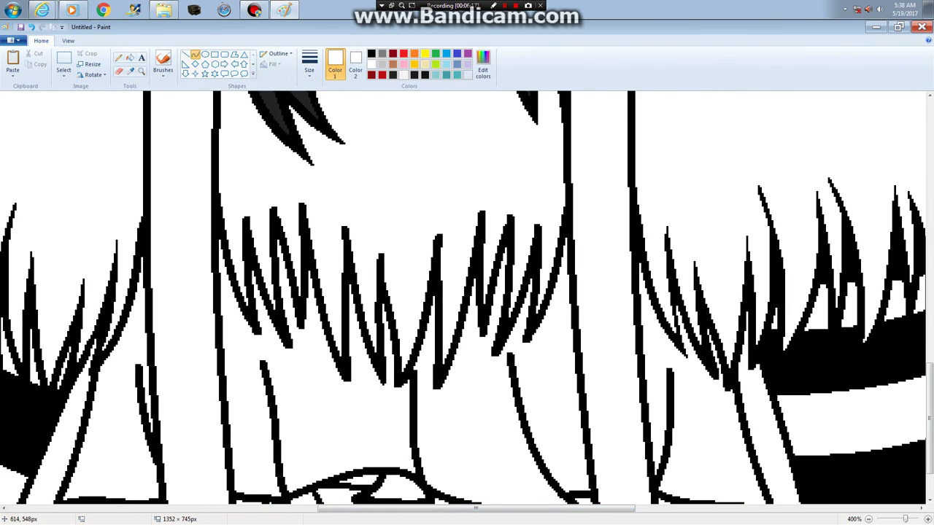
left_click(196, 64)
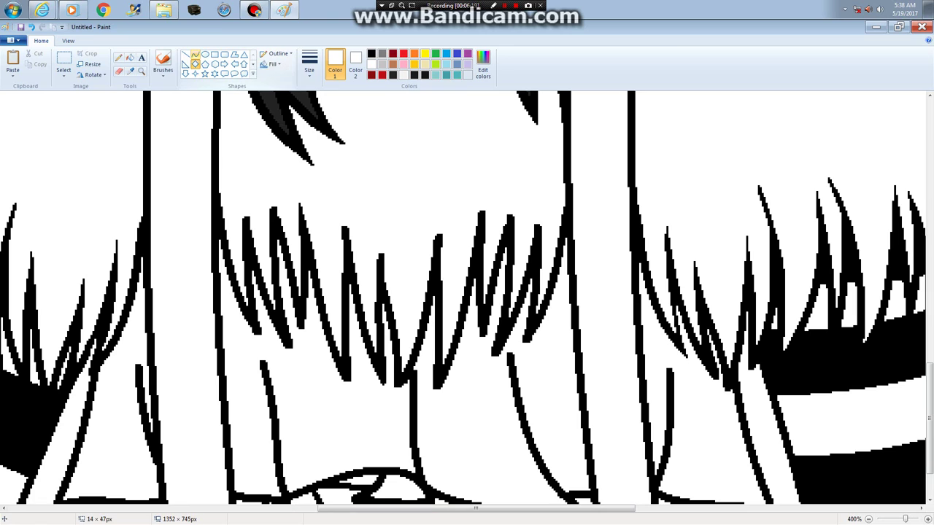
left_click(195, 54)
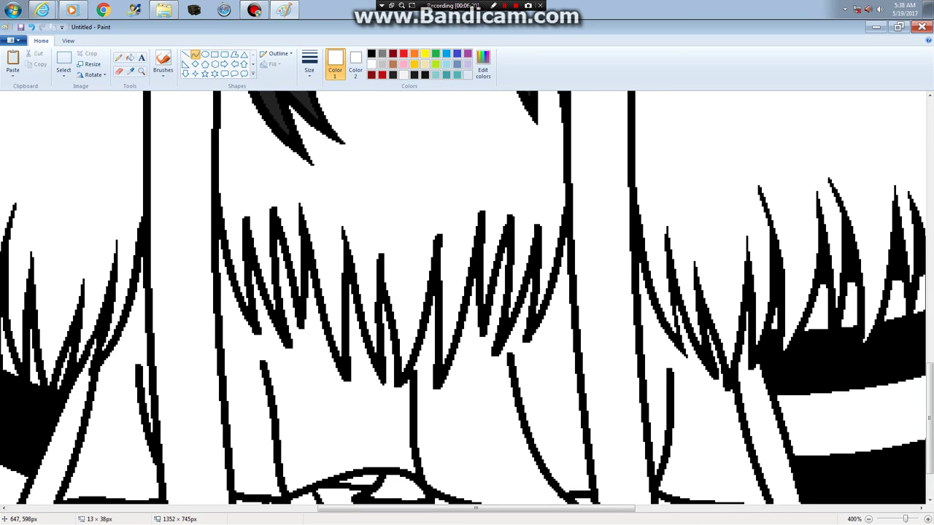
left_click(196, 65)
left_click(195, 54)
left_click_drag(379, 257, 387, 308)
left_click_drag(440, 237, 431, 275)
Sharpen the three rightmost upper tips of the chest's fur fringe with white curves
left_click(195, 64)
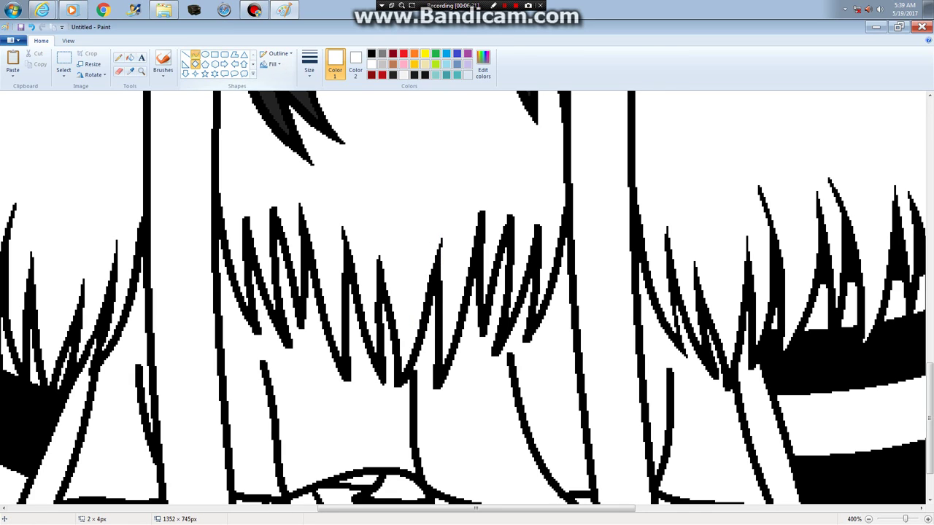
left_click(195, 54)
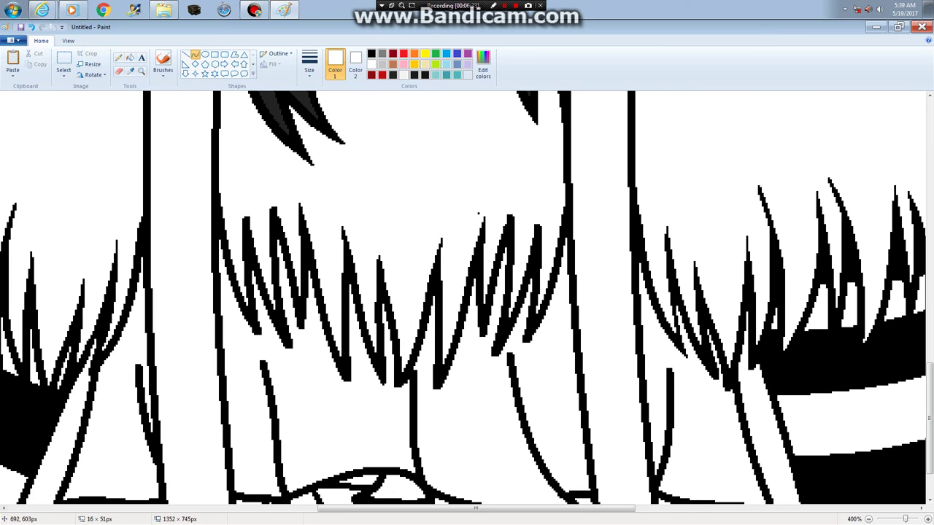
left_click_drag(480, 219, 478, 214)
left_click_drag(509, 215, 509, 217)
left_click_drag(540, 228, 541, 270)
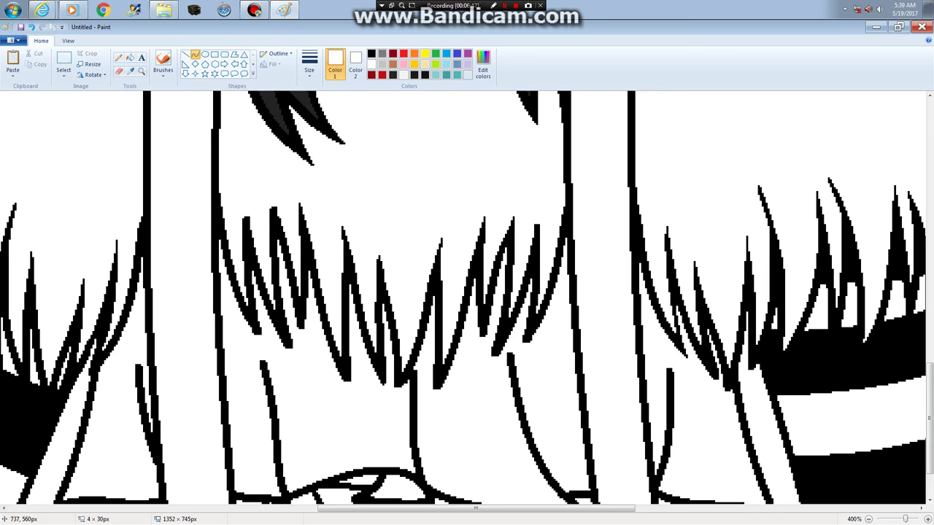
key("Escape")
Sharpen the second upper tip from the left in the chest fringe with a white curve and trim its inner edge
left_click_drag(276, 207, 277, 236)
key("Escape")
left_click_drag(283, 243, 310, 325)
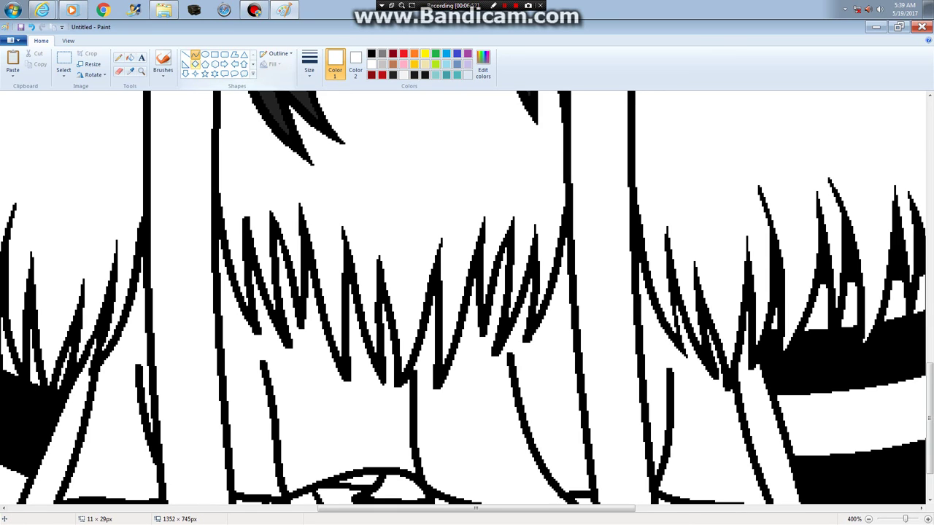
left_click_drag(280, 253, 292, 278)
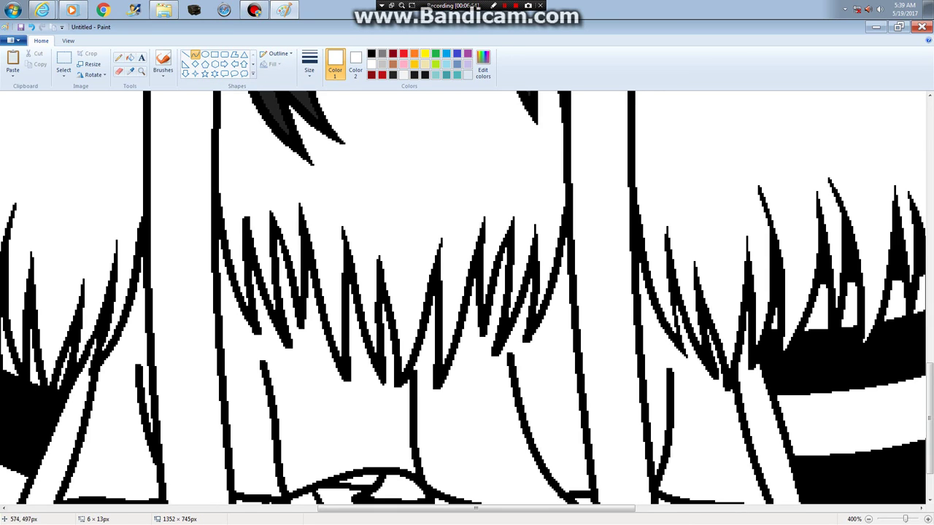
Sample white from the canvas and sharpen the leftmost upper tip of the chest fringe with a white curve
left_click(118, 57)
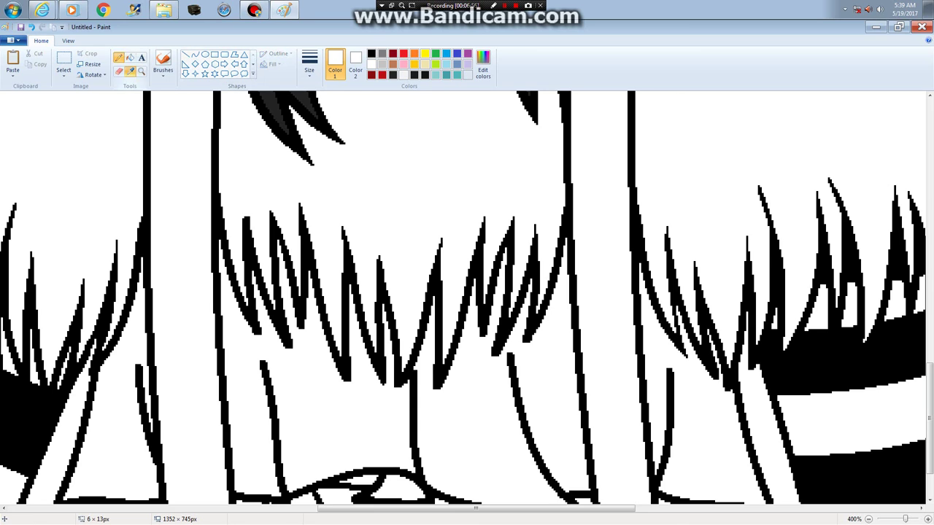
left_click(129, 71)
left_click(146, 109)
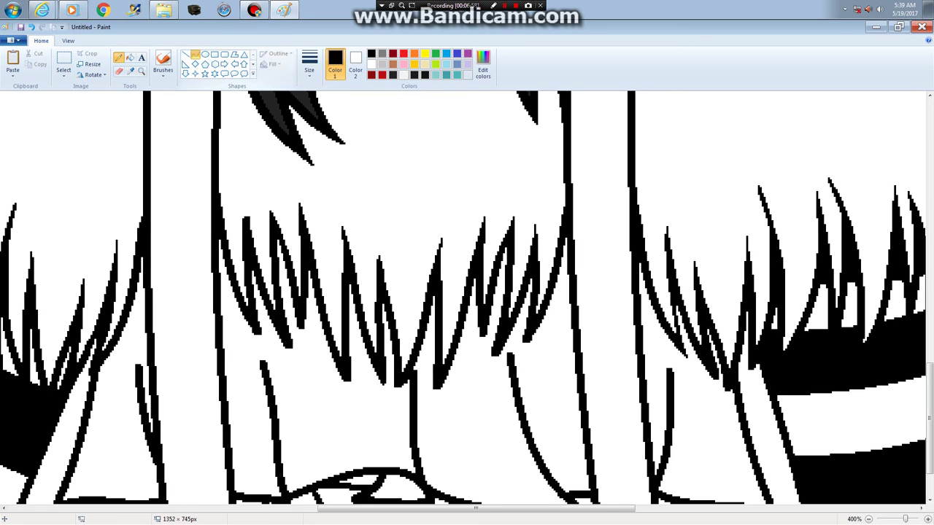
left_click(194, 55)
left_click(129, 71)
left_click(216, 133)
left_click_drag(216, 134, 248, 221)
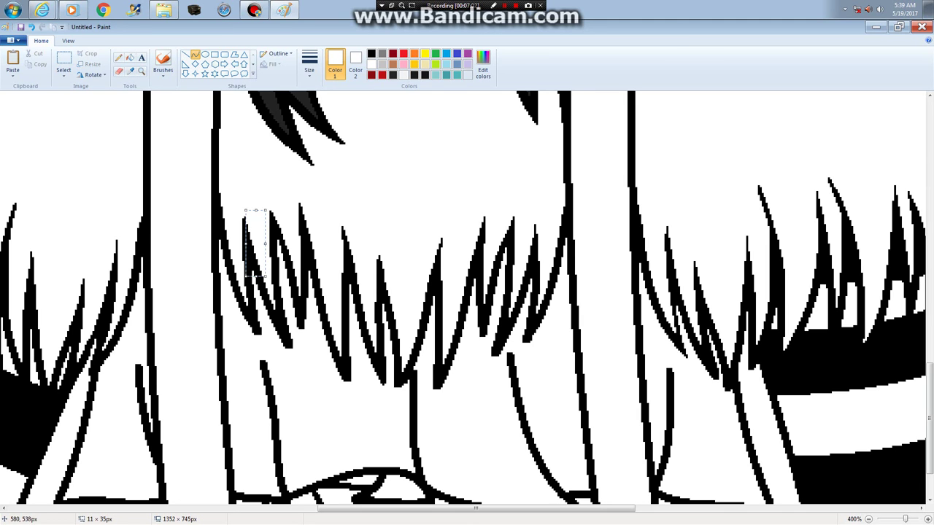
key("ctrl+z")
Taper the three fold lines below the fur at the centre and right of the torso with white curves
left_click_drag(475, 508, 596, 508)
scroll(467, 291, "down", 3)
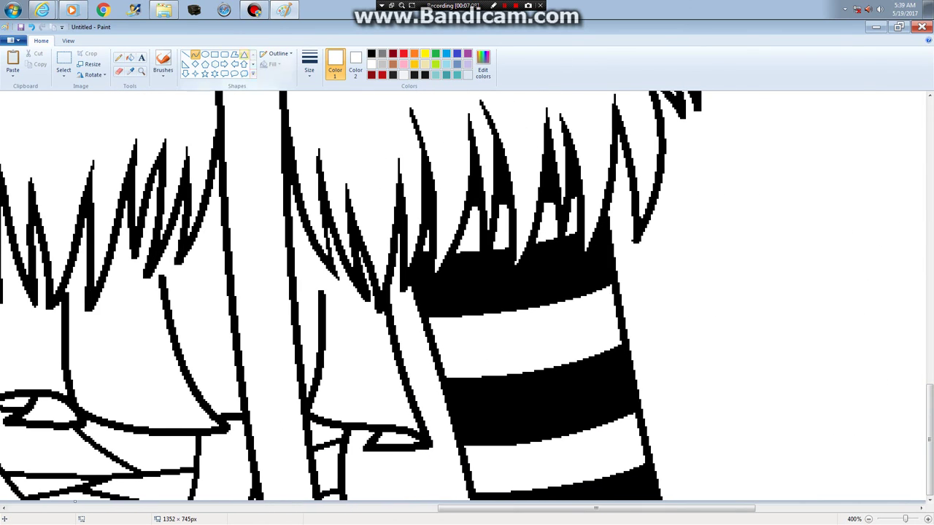
left_click_drag(323, 292, 324, 392)
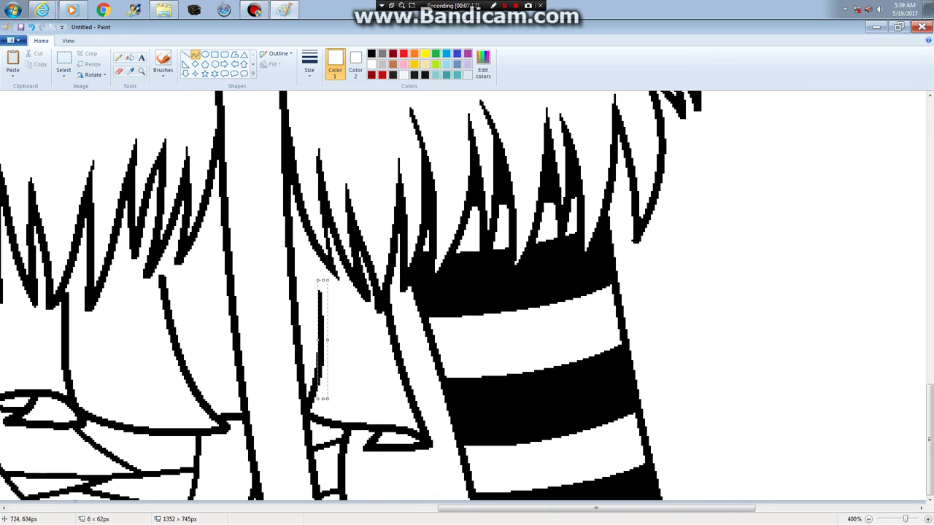
mouse_move(159, 276)
left_mouse_down()
mouse_move(241, 468)
mouse_move(202, 424)
left_mouse_up()
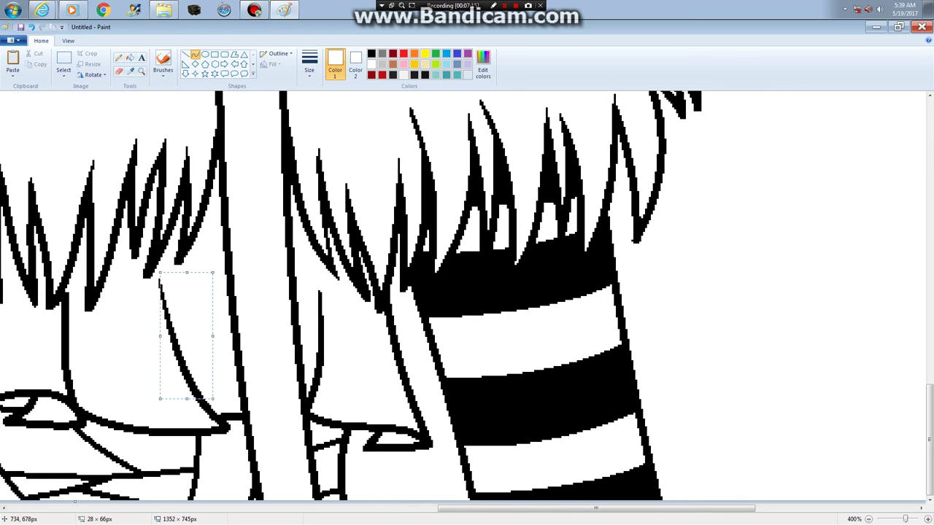
left_click_drag(76, 290, 67, 397)
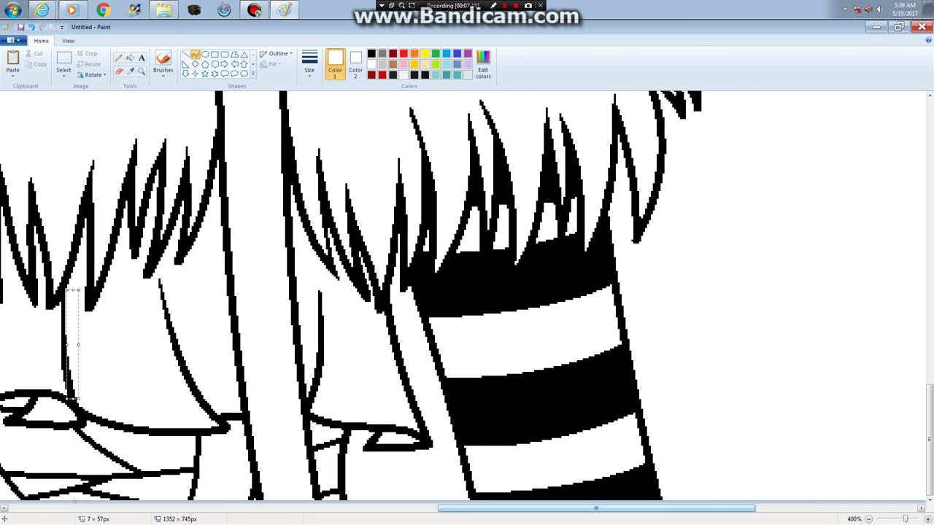
Refine the central torso fold line and taper the two fold lines to its left with white curves, redoing the outermost
left_click_drag(596, 507, 497, 508)
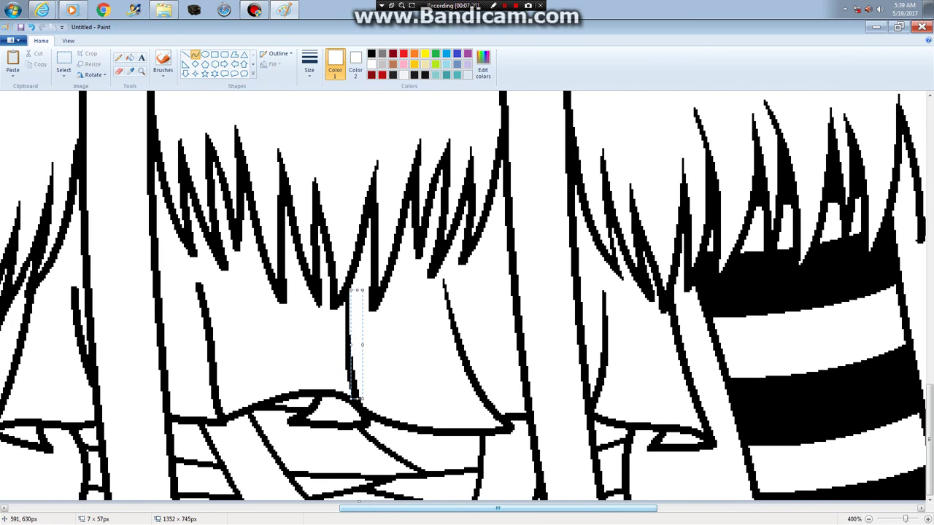
left_click_drag(352, 397, 361, 483)
left_click_drag(197, 263, 197, 364)
left_click_drag(71, 287, 85, 394)
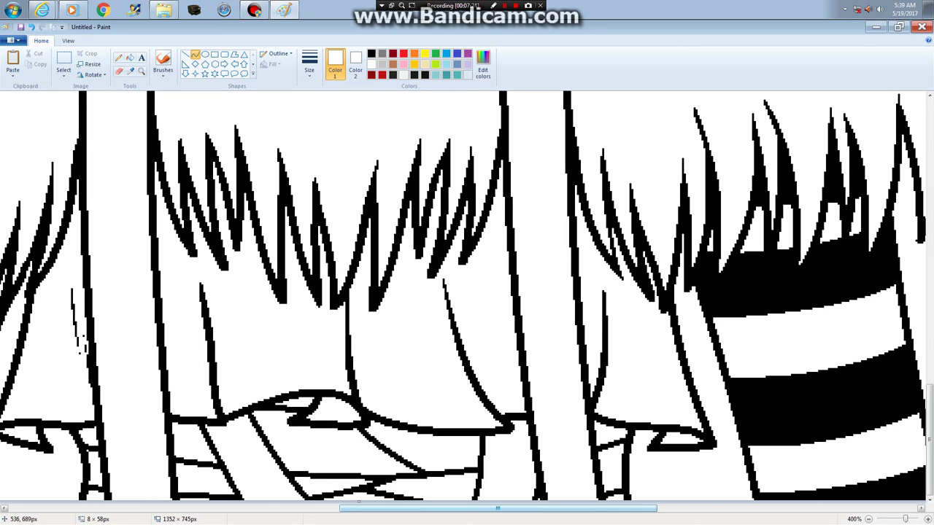
mouse_move(81, 339)
left_mouse_down()
mouse_move(70, 337)
mouse_move(69, 346)
left_mouse_up()
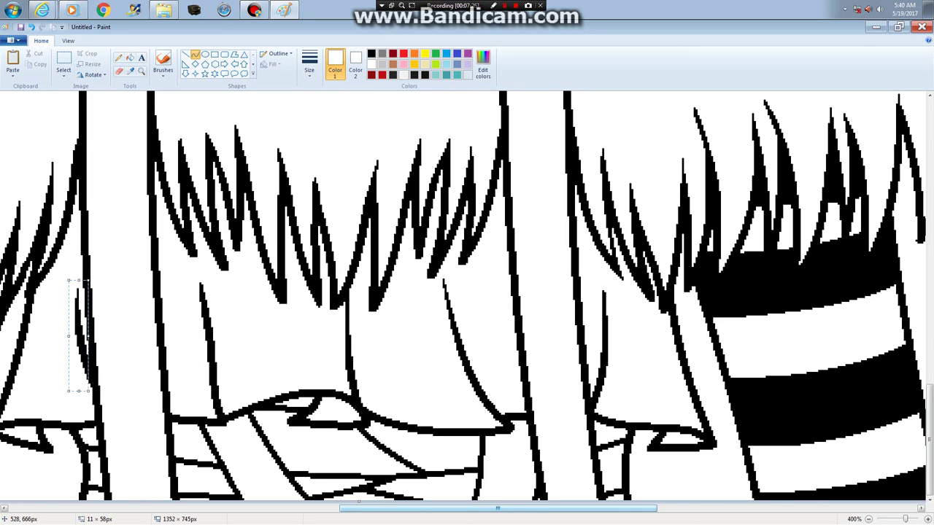
Trim the corners of the left, right and centre shirt hem folds with white curves
left_click_drag(497, 508, 461, 509)
left_click_drag(160, 453, 142, 418)
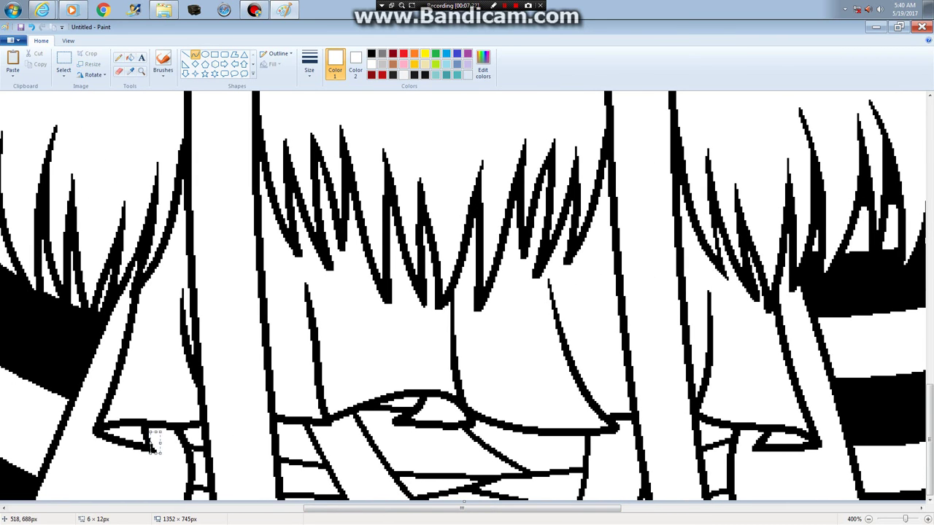
left_click_drag(462, 508, 512, 508)
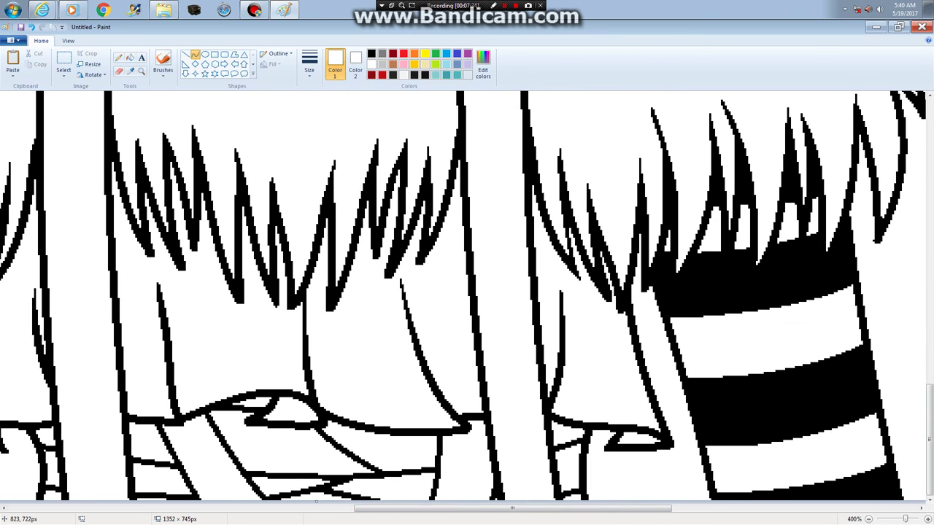
left_click_drag(602, 467, 615, 436)
left_click(309, 64)
left_click(288, 91)
left_click_drag(246, 421, 255, 413)
Undo the last white trim and extend the right corner of the front hem into a point with the black Pencil
left_click(118, 57)
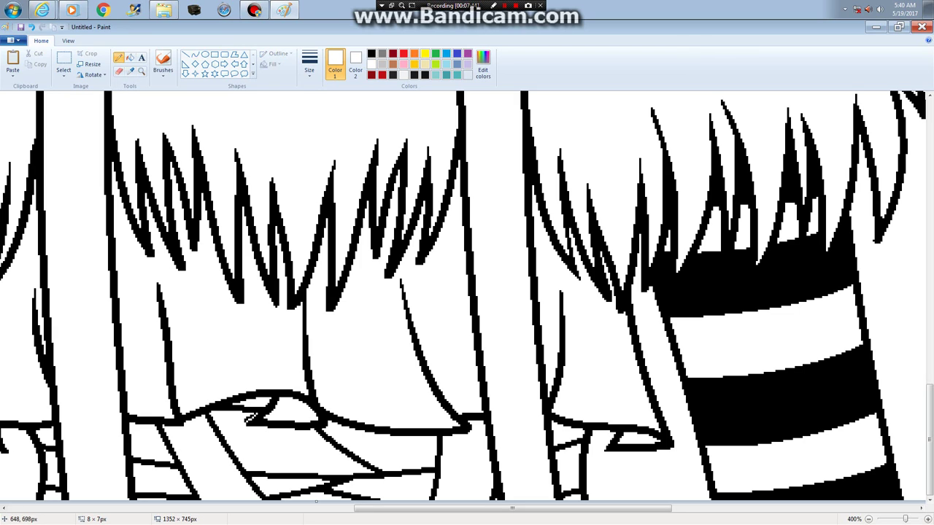
key("ctrl+z")
left_click(371, 54)
left_click_drag(468, 426, 486, 431)
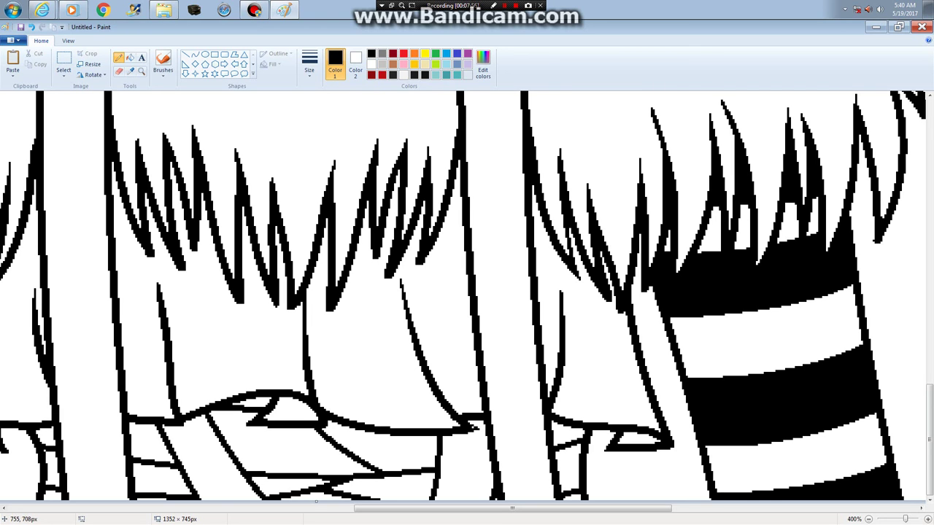
Choose a line size for white curves and trim both sides of the chest fringe's third lower tip from the right
scroll(928, 437, "up", 3)
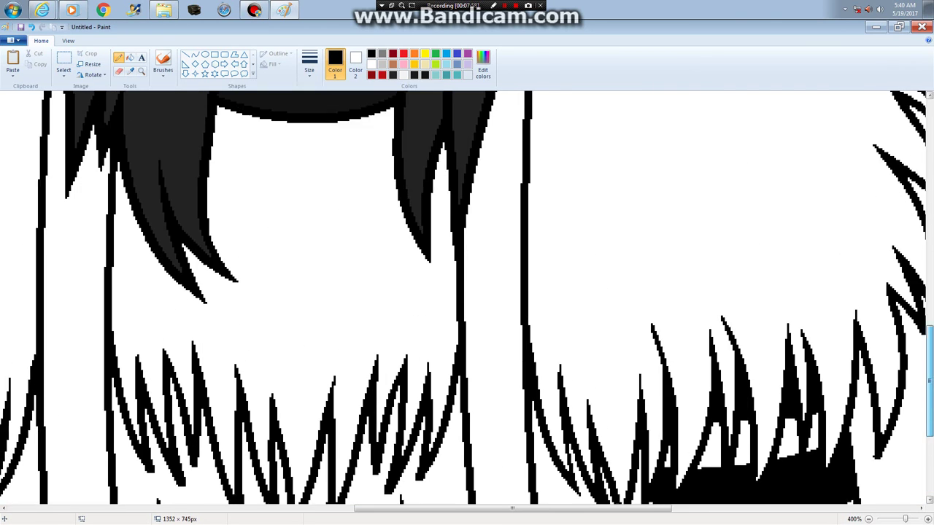
scroll(929, 408, "down", 1)
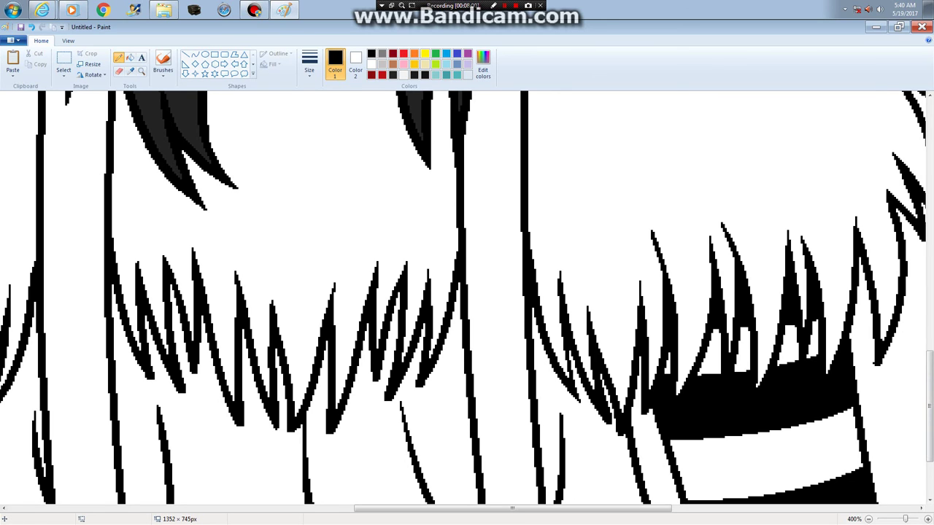
left_click(195, 55)
left_click(371, 64)
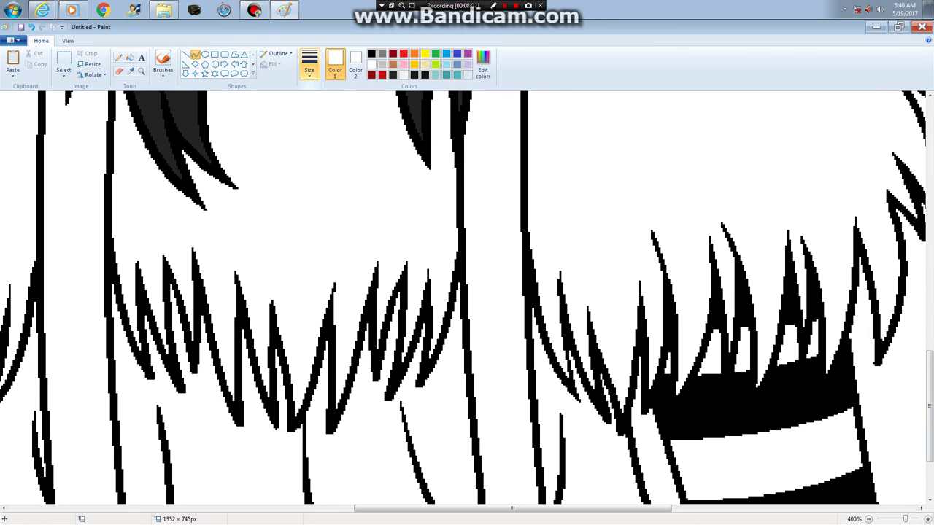
left_click(310, 64)
left_click(288, 92)
left_click(309, 64)
left_click(287, 95)
mouse_move(378, 381)
left_mouse_down()
mouse_move(370, 334)
mouse_move(369, 343)
left_mouse_up()
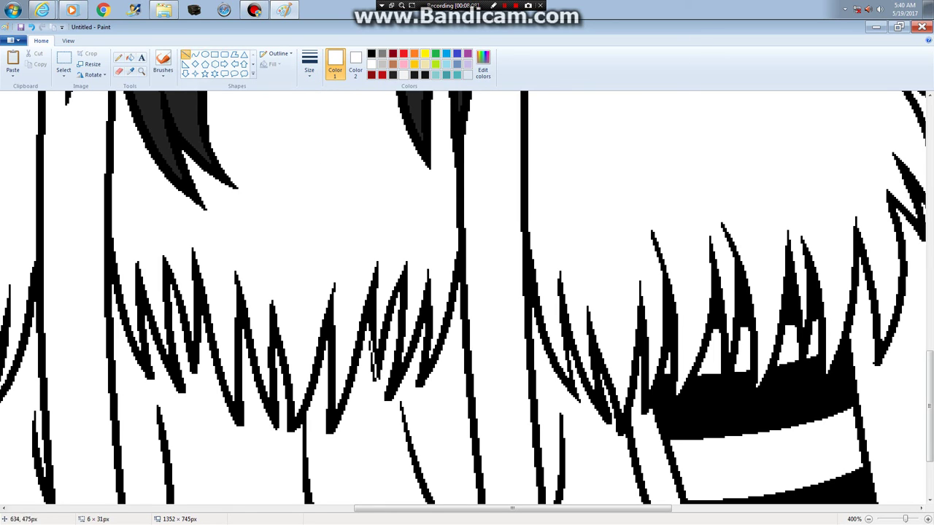
left_click_drag(378, 369, 385, 320)
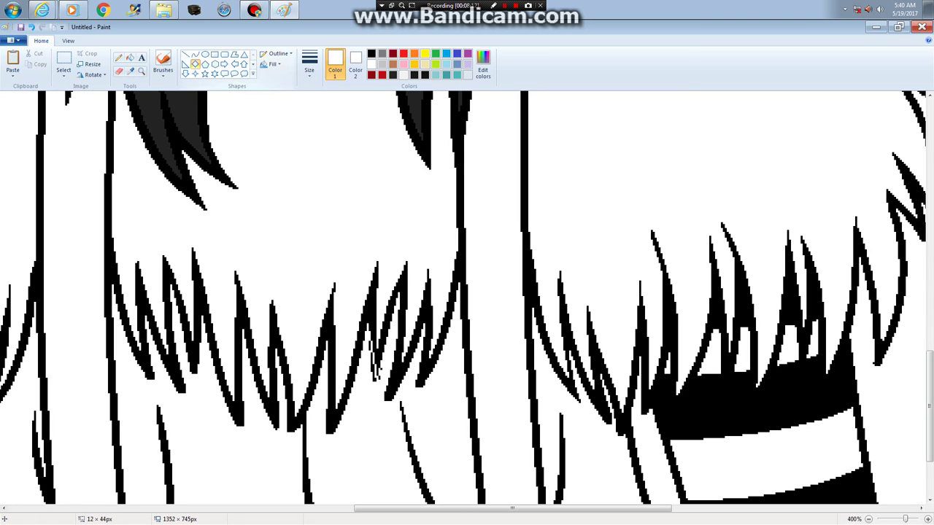
Trim both sides of the chest fringe's second lower tip from the right with white curves, retrying the strokes
left_click_drag(387, 392, 396, 295)
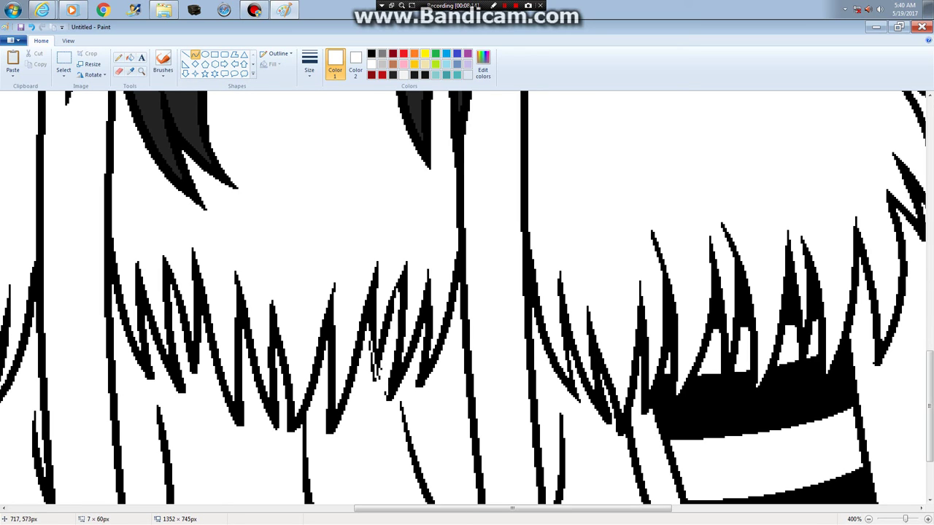
key("ctrl+z")
key("ctrl+y")
key("ctrl+z")
left_click_drag(363, 444, 421, 327)
key("ctrl+z")
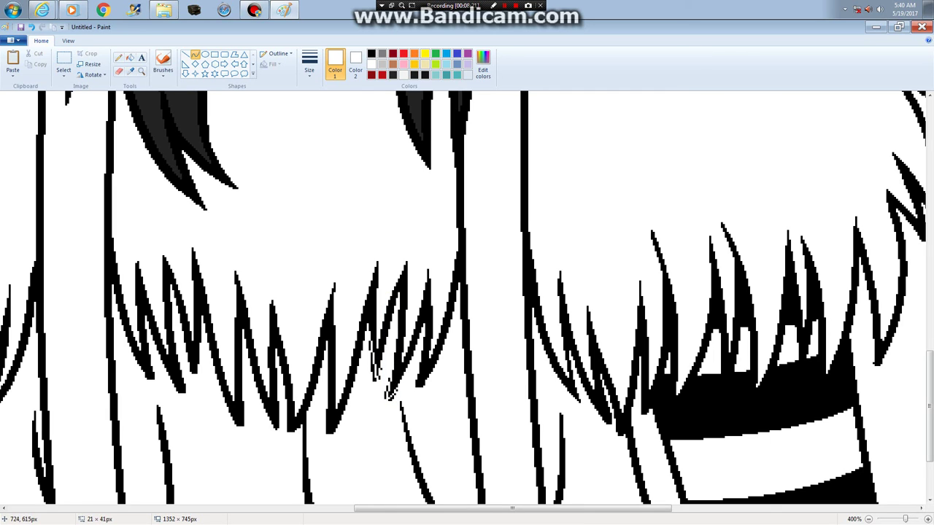
key("ctrl+y")
key("ctrl+z")
Trim the right edge of the chest fringe's rightmost lower tip and the left edge of the fourth from the right in white
left_click_drag(420, 385, 452, 313)
key("ctrl+z")
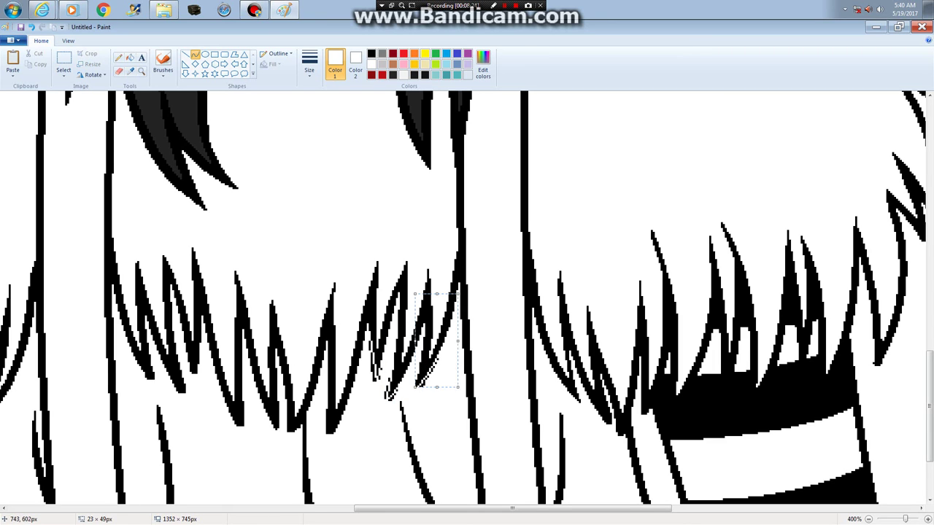
left_click_drag(329, 435, 319, 309)
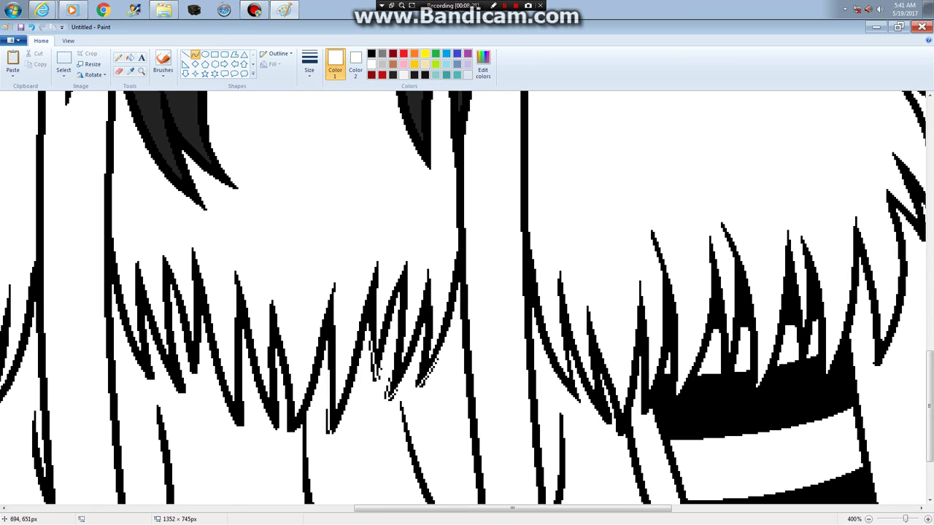
Trim the right edge of the chest fringe's fourth lower tip from the right and the left edges of the fifth and sixth with white curves
mouse_move(332, 431)
left_mouse_down()
mouse_move(368, 324)
mouse_move(357, 393)
mouse_move(361, 351)
mouse_move(350, 329)
left_mouse_up()
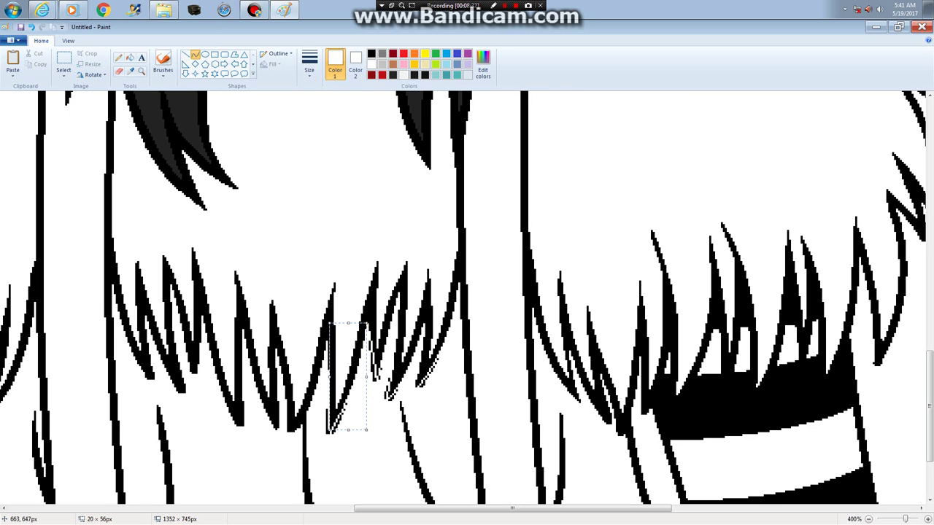
mouse_move(291, 431)
left_mouse_down()
mouse_move(282, 354)
mouse_move(289, 432)
left_mouse_up()
left_click(294, 410)
mouse_move(276, 428)
left_mouse_down()
mouse_move(245, 329)
mouse_move(257, 369)
mouse_move(280, 372)
left_mouse_up()
left_click(289, 457)
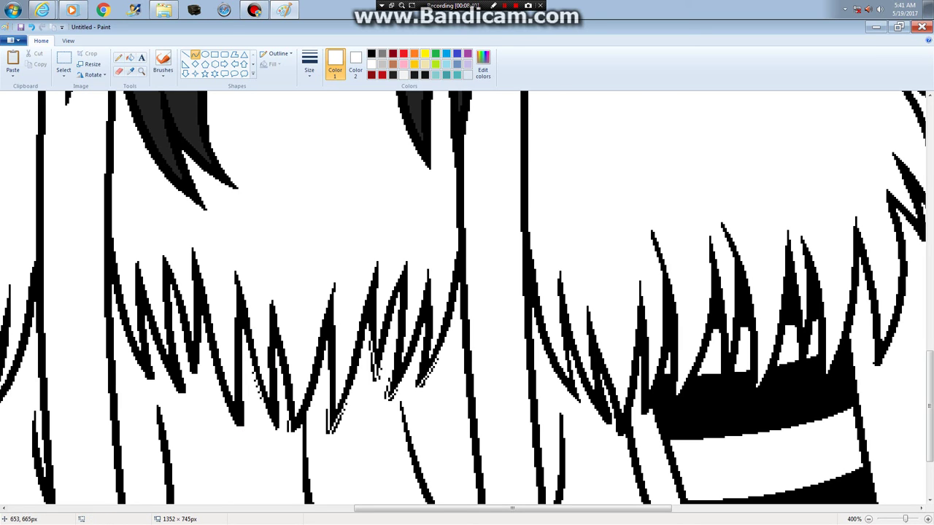
Trim the right edge of the sixth lower tip from the right and both sides of the seventh with white curves
mouse_move(282, 438)
left_mouse_down()
mouse_move(281, 361)
mouse_move(278, 412)
mouse_move(276, 379)
left_mouse_up()
left_click_drag(240, 427, 239, 394)
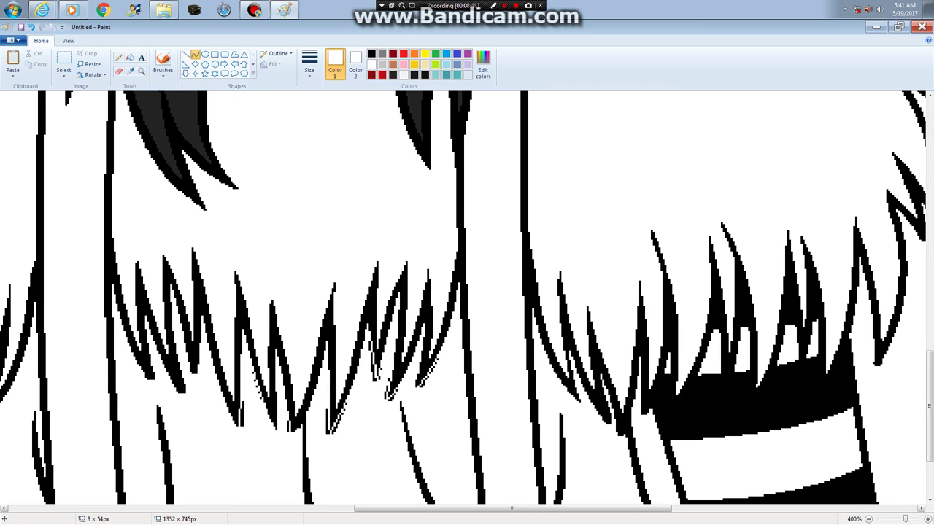
left_click_drag(238, 423, 209, 329)
left_click_drag(237, 422, 211, 345)
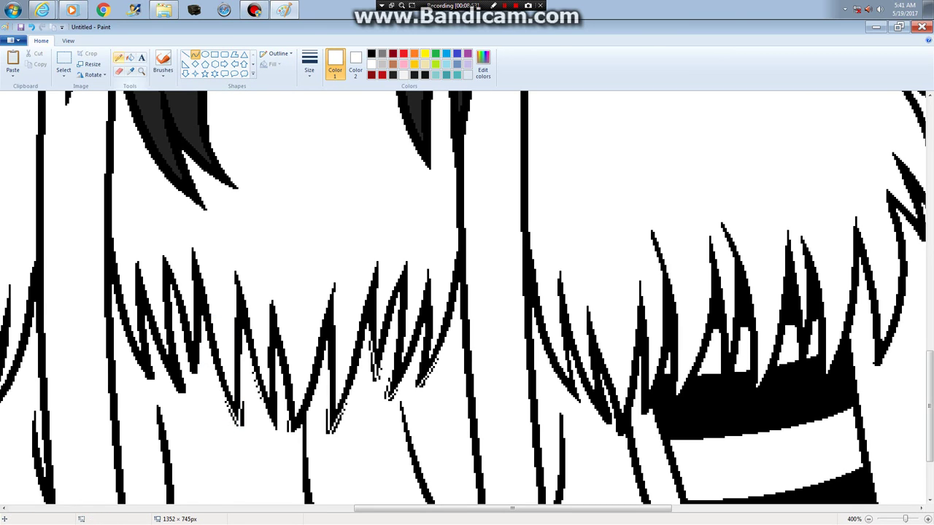
Choose a Pencil line size and erase the stray black pixels around the fringe's fifth to seventh lower tips from the right in white
left_click(118, 57)
left_click(310, 64)
left_click(309, 64)
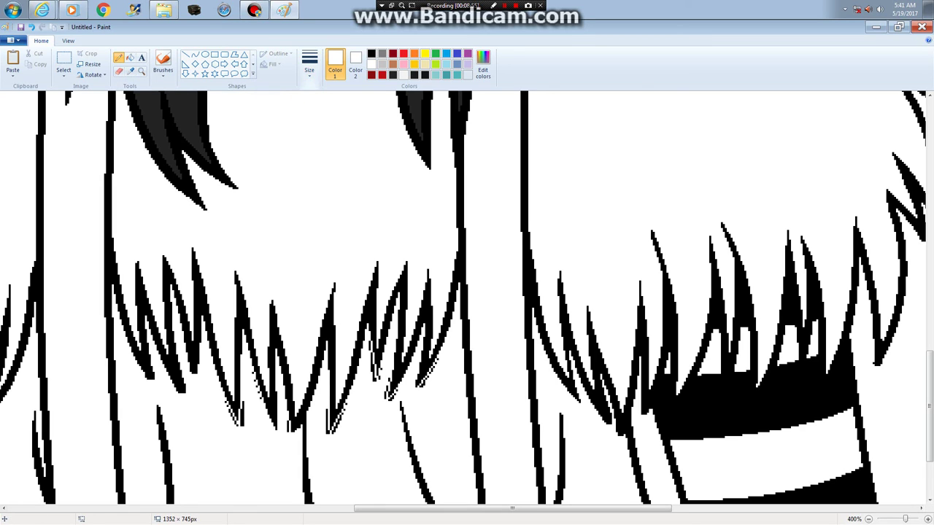
left_click(309, 64)
left_click(288, 129)
mouse_move(246, 399)
left_mouse_down()
mouse_move(243, 426)
mouse_move(232, 421)
left_mouse_up()
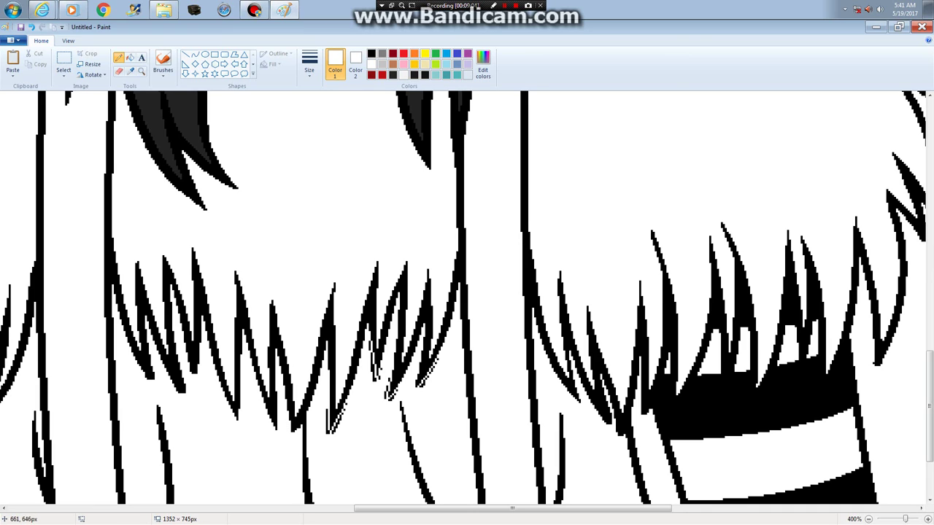
Clean the stray pixels off the chest fringe's four rightmost lower tips with the white Pencil, undoing misplaced strokes
left_click_drag(327, 407, 330, 435)
key("ctrl+z")
key("ctrl+z")
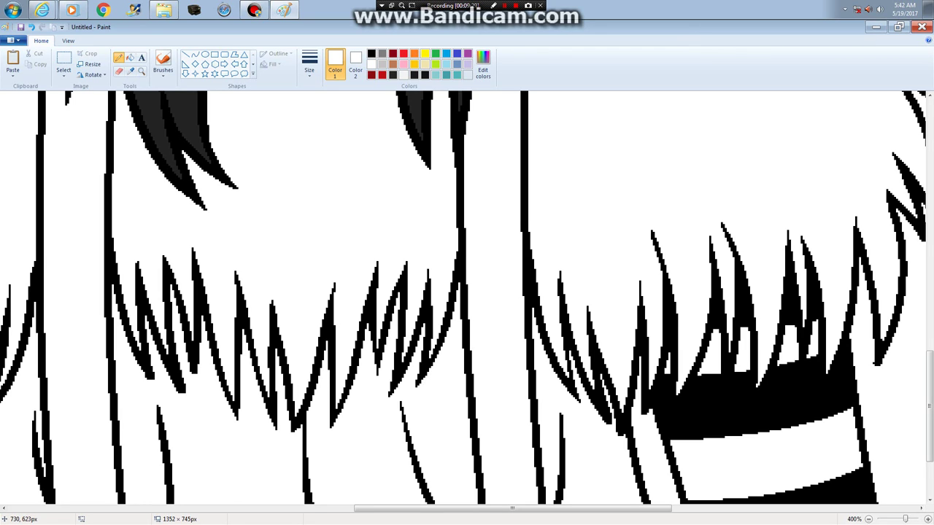
Choose another Pencil line size and sharpen the chest fringe's leftmost lower tips into points with white strokes
left_click(309, 65)
left_click(290, 110)
left_click_drag(185, 394, 177, 362)
left_click_drag(180, 379, 183, 394)
left_click_drag(148, 350, 149, 380)
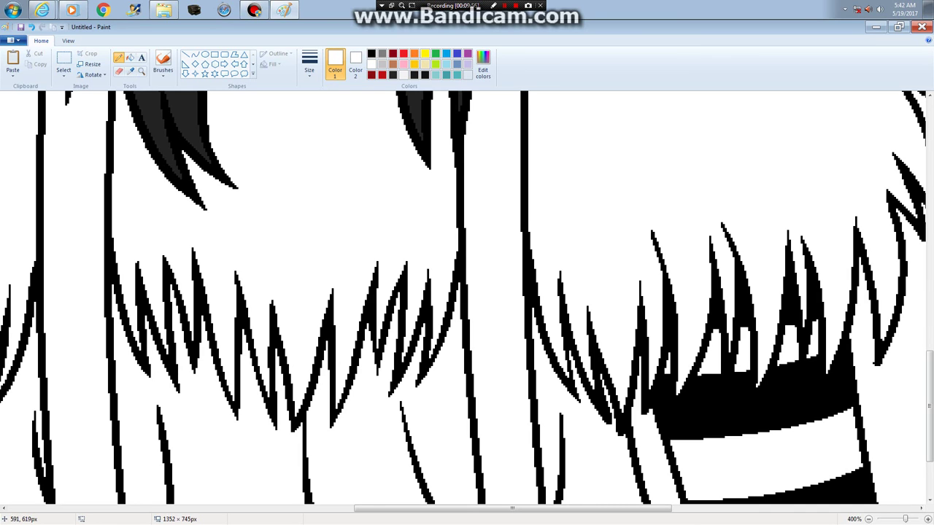